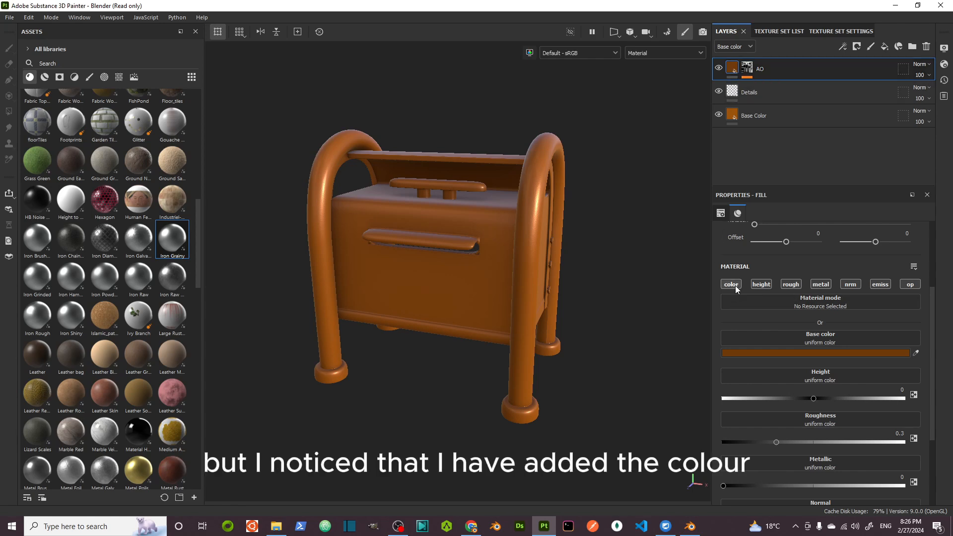
Step: Disable the height, roughness, metallic, normal, emissive and opacity channels of the AO fill layer, leaving only color active
{"action": "left_click", "coordinate": [762, 284]}
{"action": "left_click", "coordinate": [789, 284]}
{"action": "left_click", "coordinate": [819, 285]}
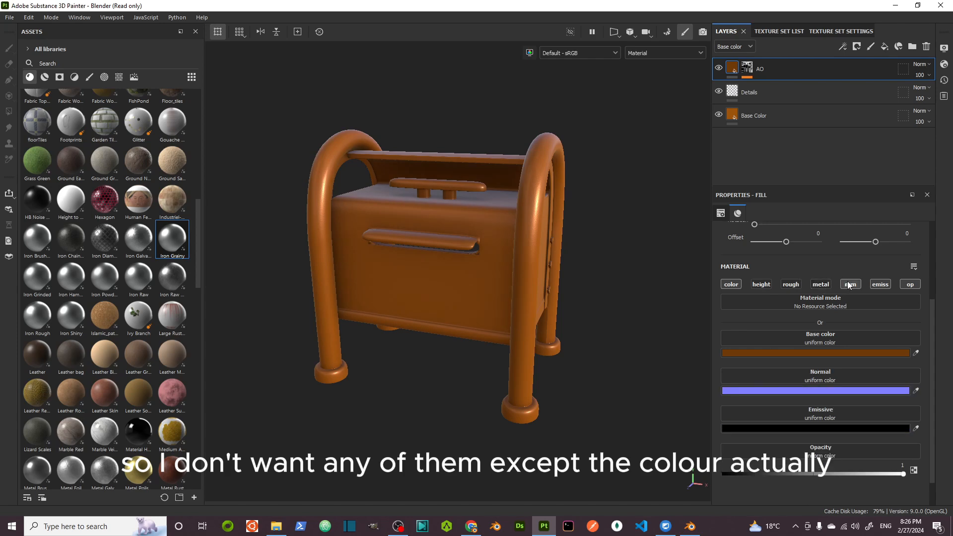
{"action": "left_click", "coordinate": [850, 284]}
{"action": "left_click", "coordinate": [880, 285]}
{"action": "left_click", "coordinate": [909, 284]}
{"action": "left_click_drag", "start_coordinate": [551, 308], "coordinate": [463, 220], "text": "alt"}
{"action": "scroll", "coordinate": [497, 222], "scroll_direction": "up", "scroll_amount": 4}
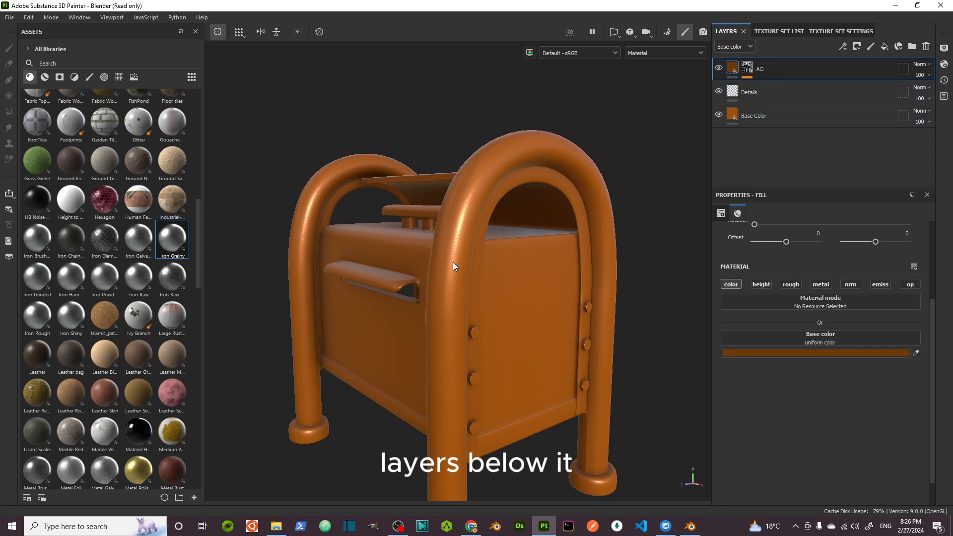
{"action": "left_click_drag", "start_coordinate": [452, 267], "coordinate": [511, 268], "text": "alt"}
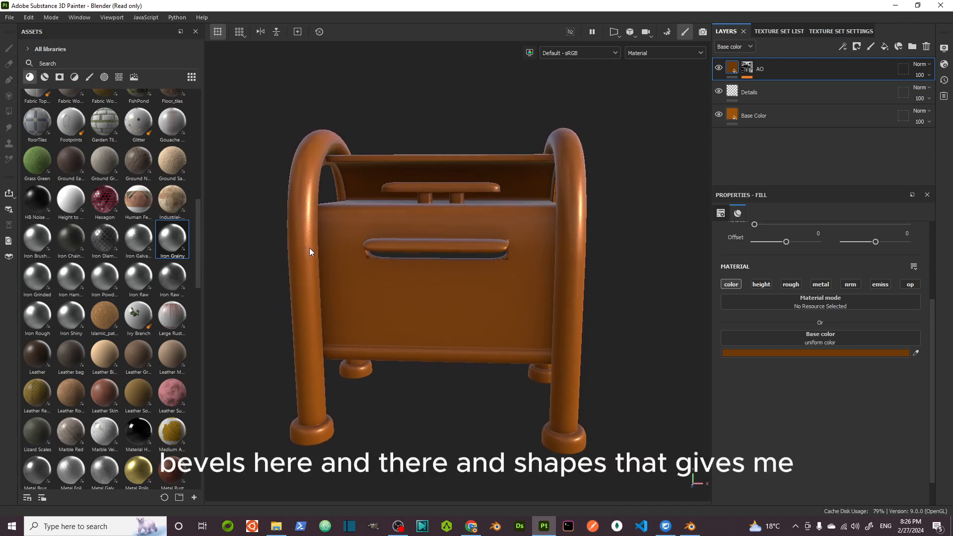
{"action": "left_click_drag", "start_coordinate": [423, 277], "coordinate": [504, 292], "text": "alt"}
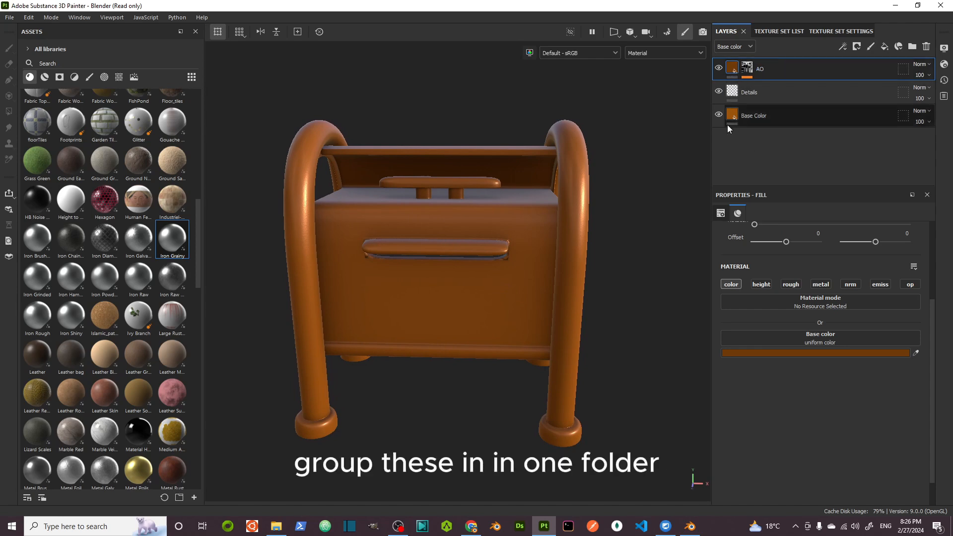
Step: Group the AO, Details and Base Color layers into a folder named Base Settings and collapse it
{"action": "left_click", "coordinate": [754, 91], "text": "ctrl"}
{"action": "left_click", "coordinate": [756, 117], "text": "ctrl"}
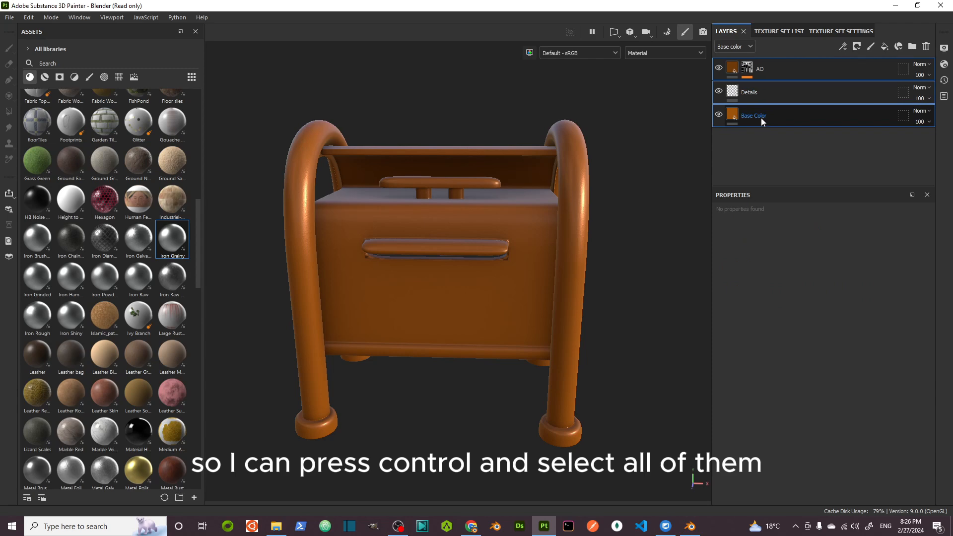
{"action": "right_click", "coordinate": [762, 121]}
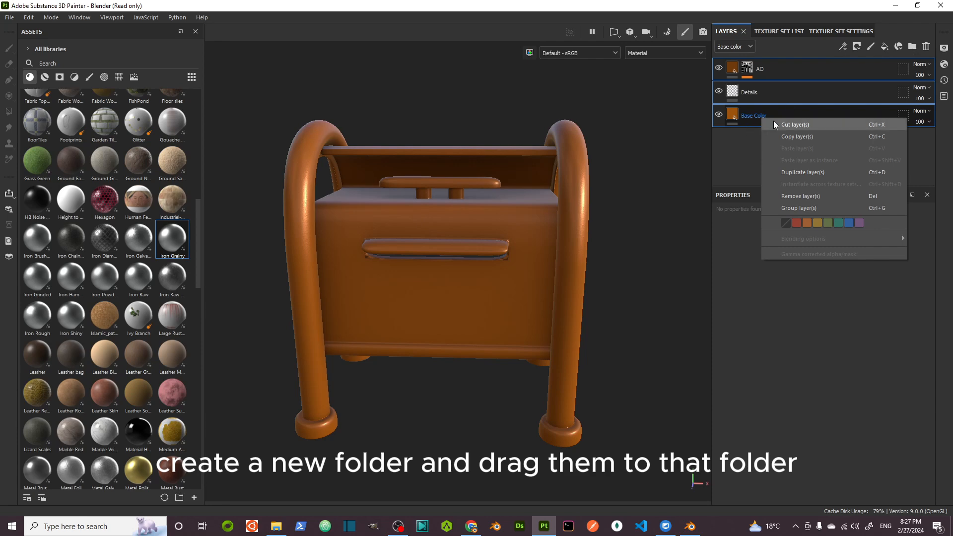
{"action": "left_click", "coordinate": [798, 208]}
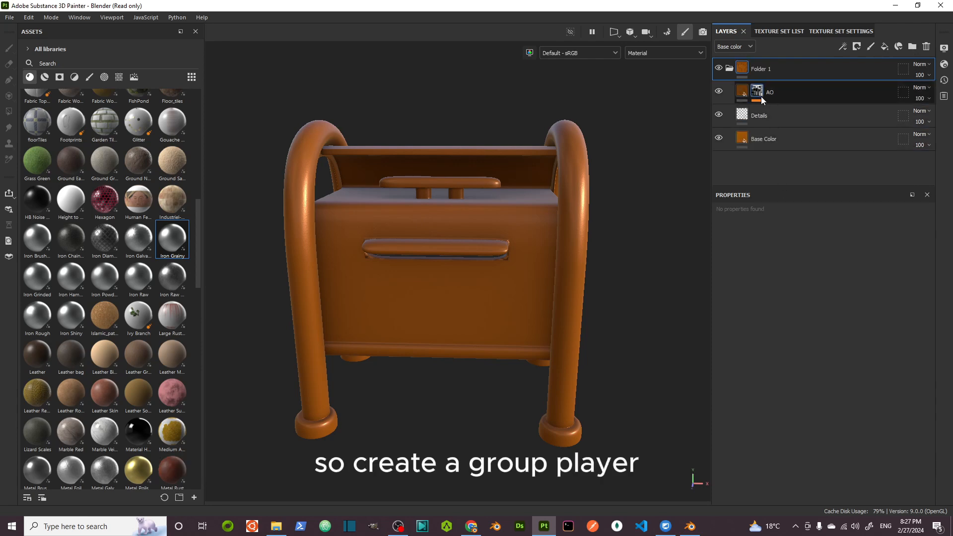
{"action": "double_click", "coordinate": [764, 70]}
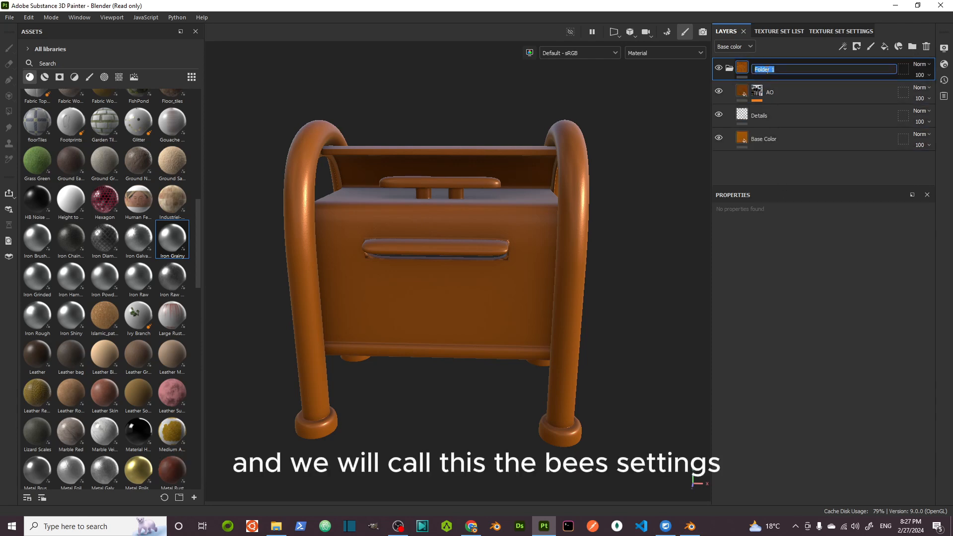
{"action": "type", "text": "Base Settings"}
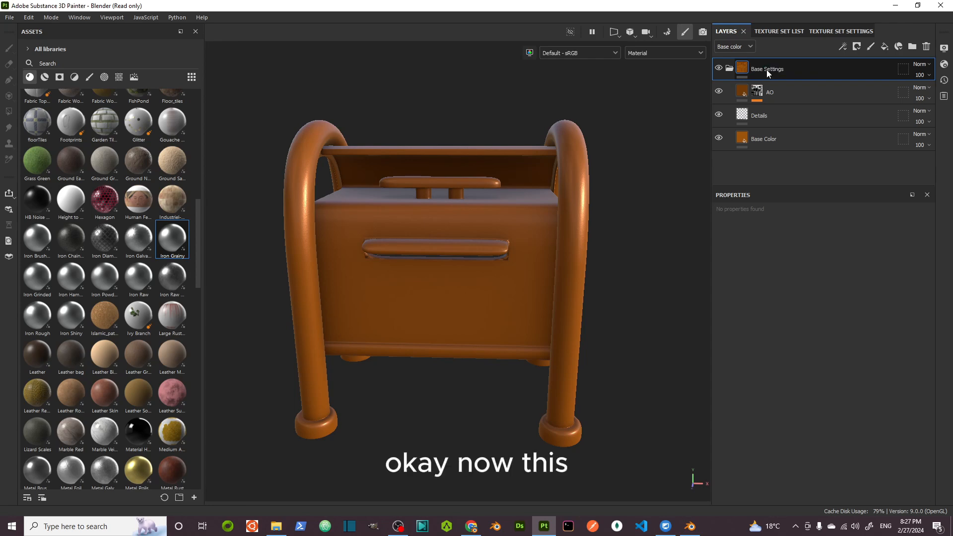
{"action": "key", "text": "Return"}
{"action": "left_click", "coordinate": [730, 69]}
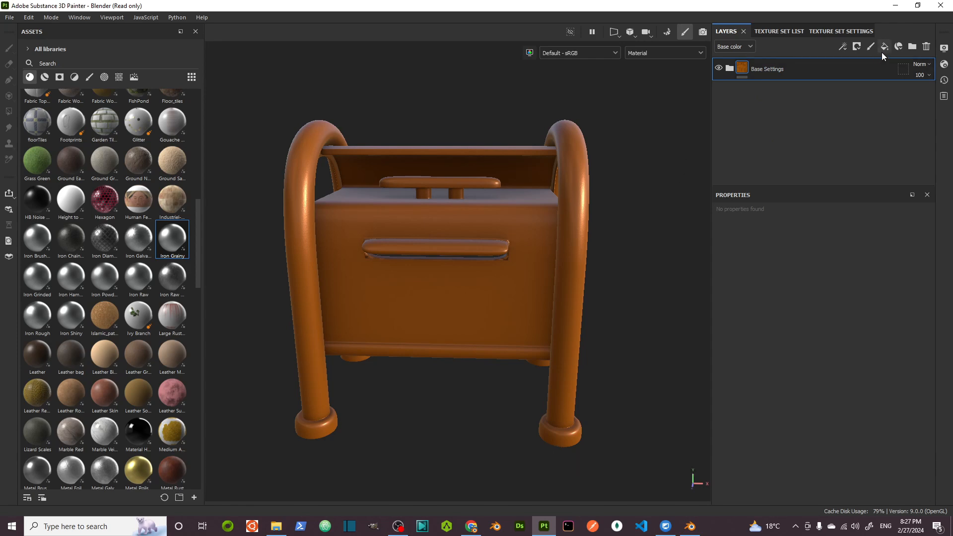
Step: Create a new folder above Base Settings and name it Hard Surface
{"action": "left_click", "coordinate": [911, 46]}
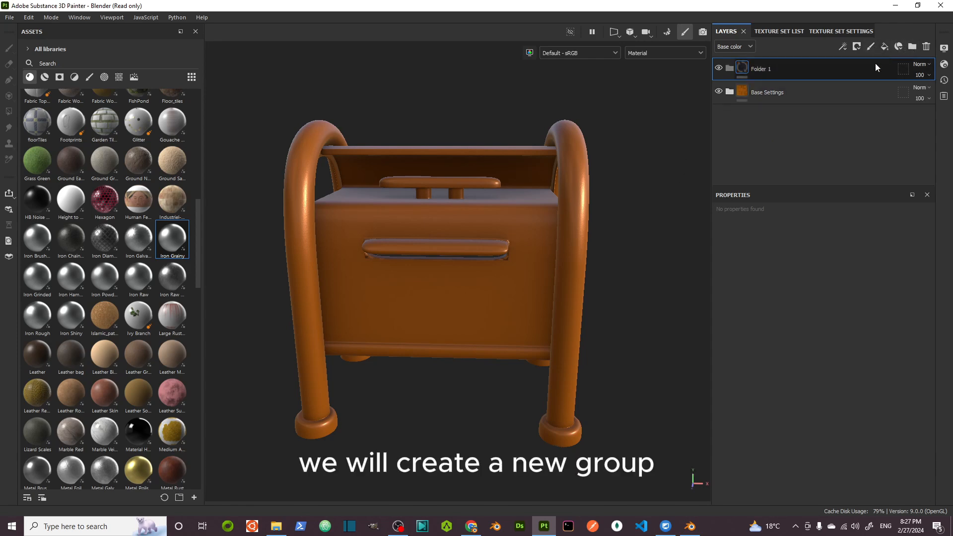
{"action": "double_click", "coordinate": [763, 70]}
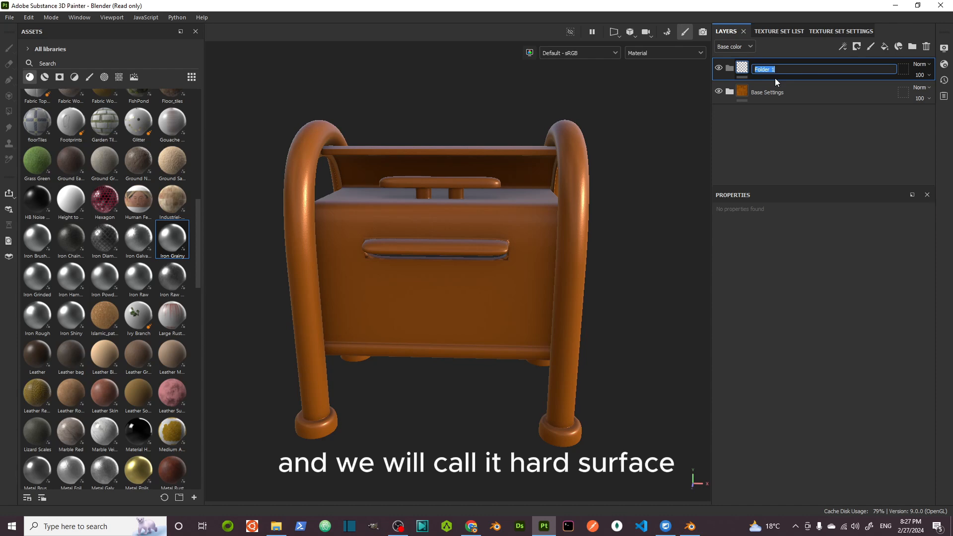
{"action": "type", "text": "Hard Surface"}
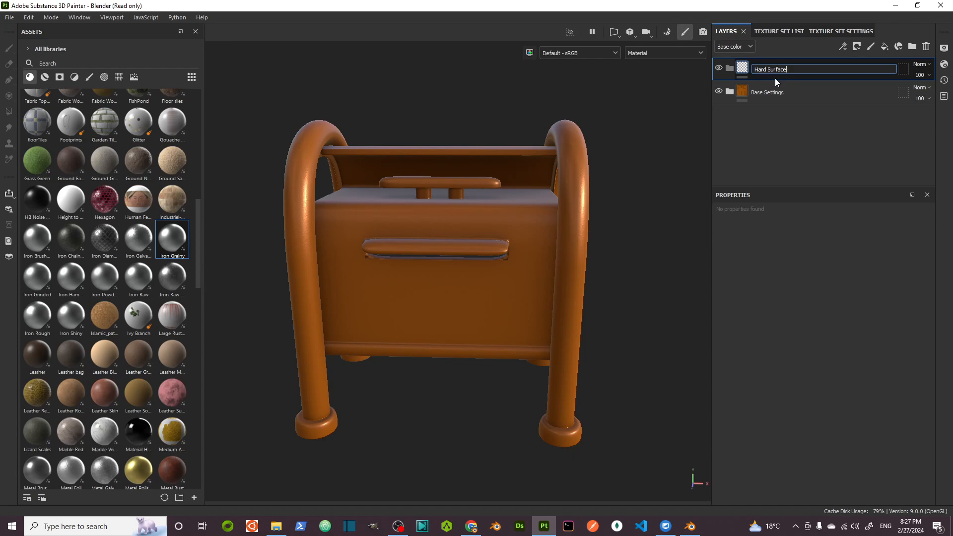
{"action": "key", "text": "Return"}
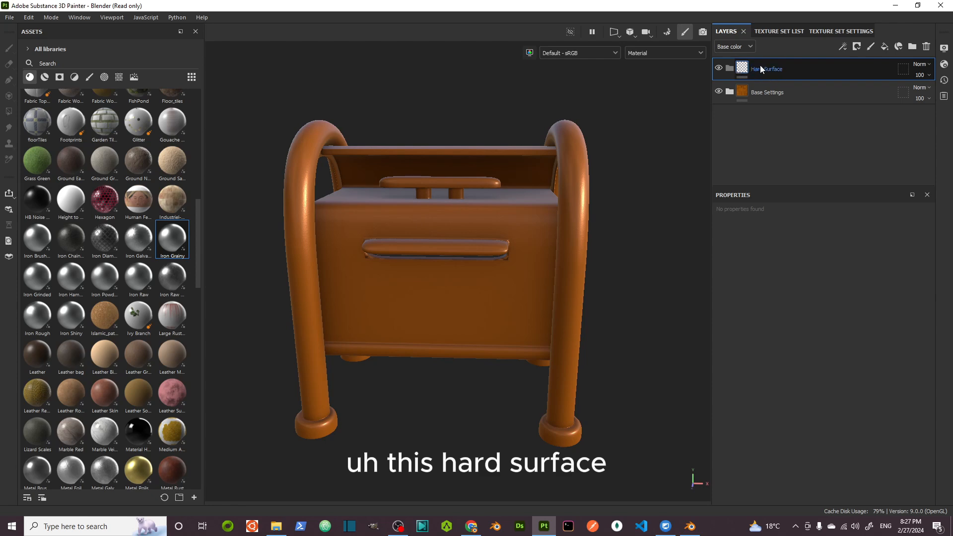
Step: Add a paint layer inside the Hard Surface folder and check its nesting by collapsing and expanding the folder
{"action": "left_click", "coordinate": [871, 49]}
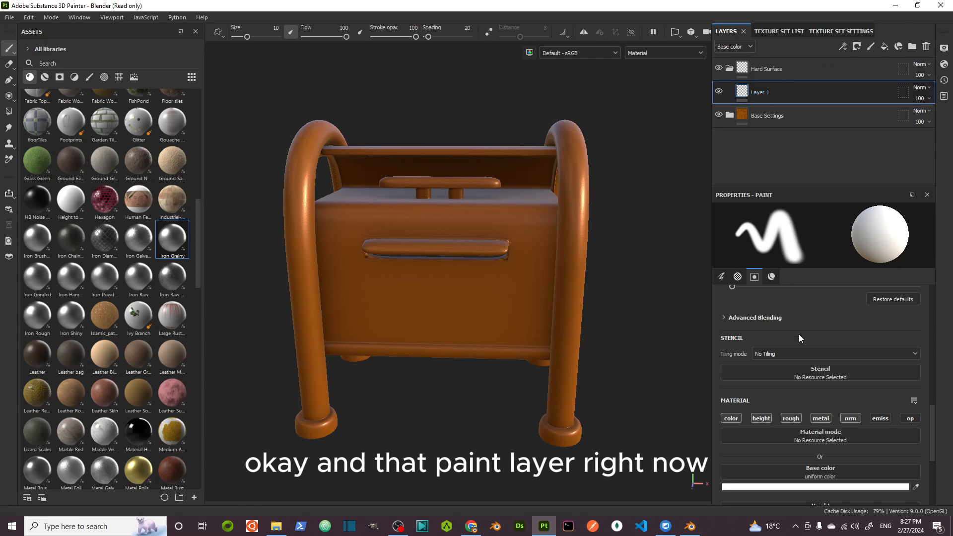
{"action": "scroll", "coordinate": [760, 403], "scroll_direction": "down", "scroll_amount": 2}
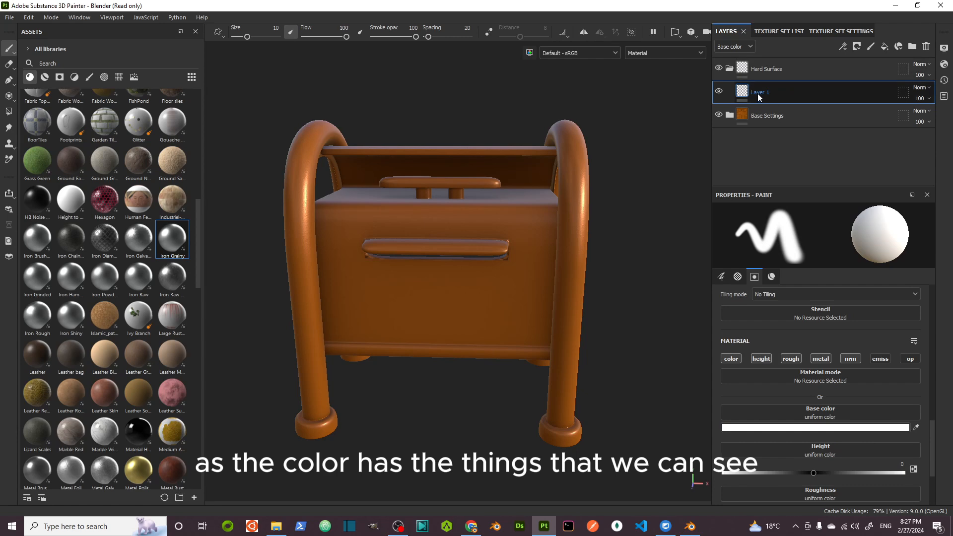
{"action": "left_click_drag", "start_coordinate": [757, 93], "coordinate": [755, 67]}
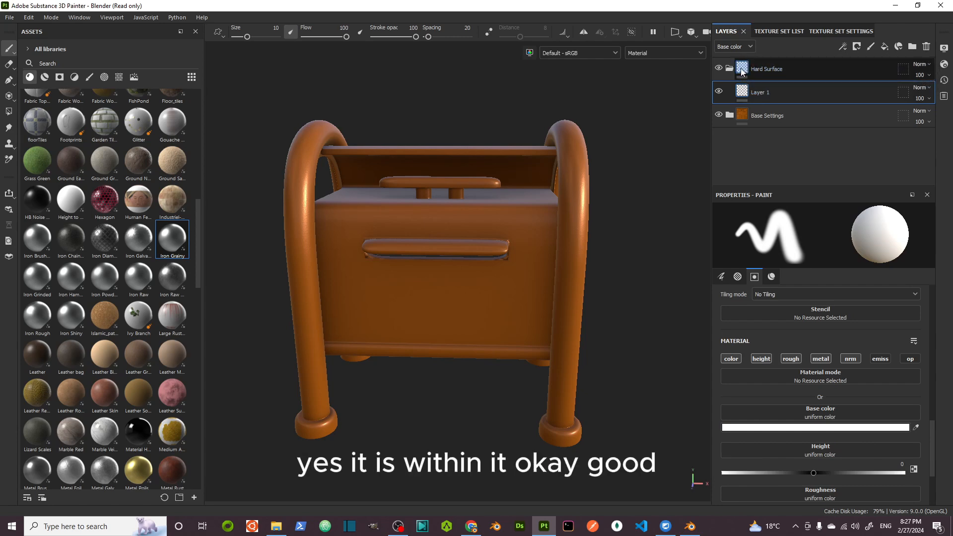
{"action": "left_click", "coordinate": [730, 69]}
{"action": "left_click", "coordinate": [729, 69]}
Step: Rename the new paint layer in the Hard Surface folder to Normal-1
{"action": "double_click", "coordinate": [757, 93]}
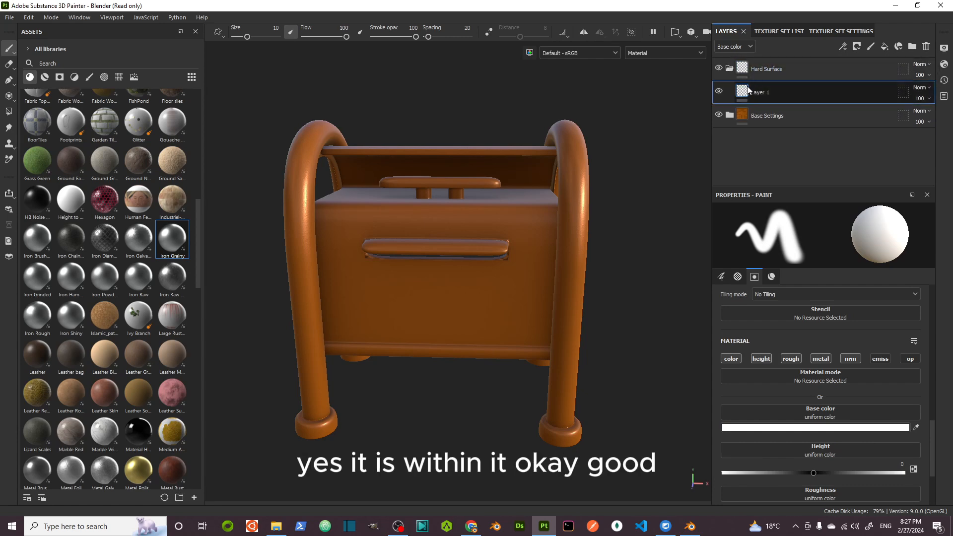
{"action": "double_click", "coordinate": [761, 96]}
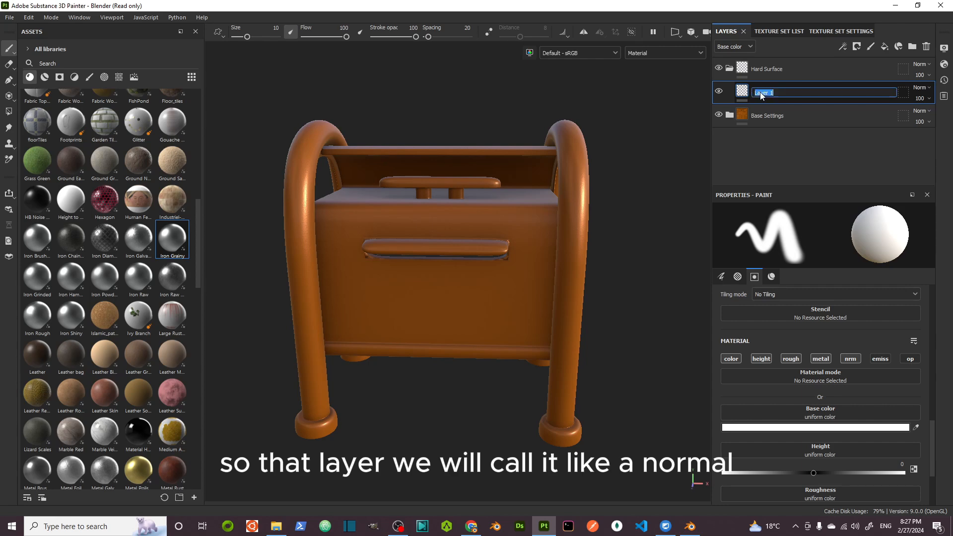
{"action": "type", "text": "No"}
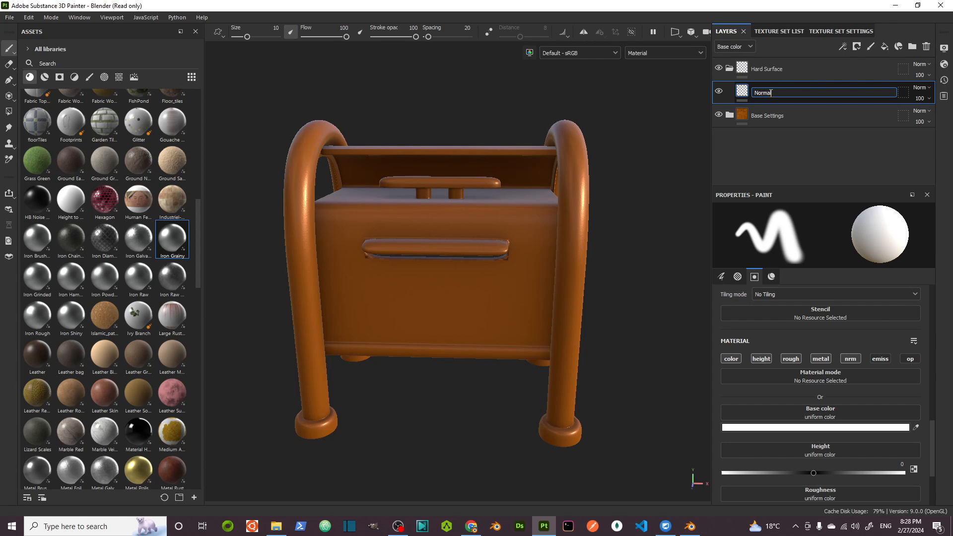
{"action": "type", "text": "rmal"}
{"action": "key", "text": "Return"}
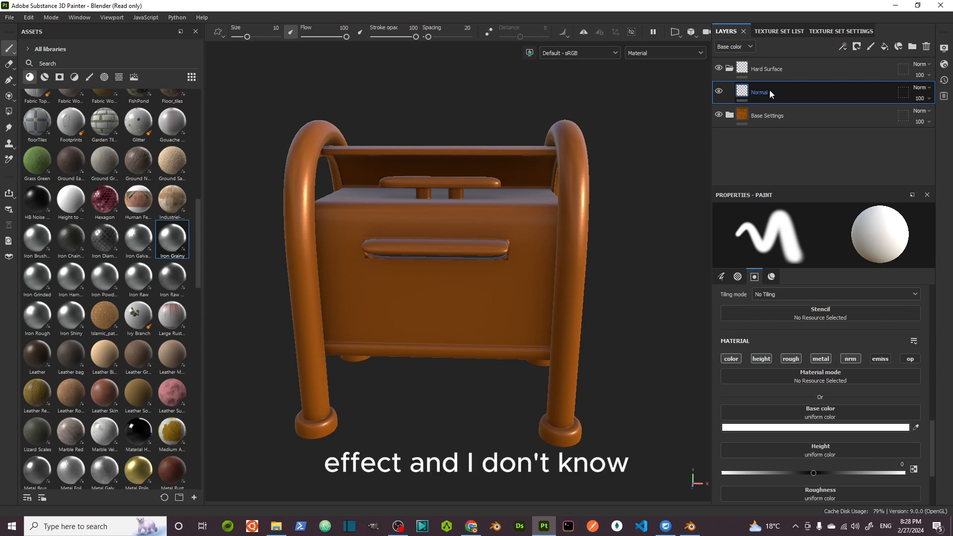
{"action": "double_click", "coordinate": [769, 91]}
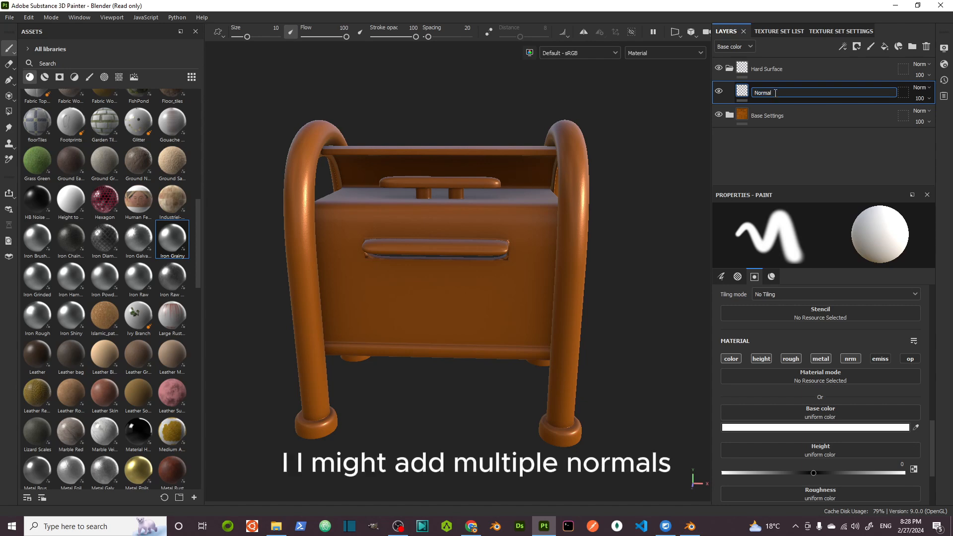
{"action": "type", "text": "1"}
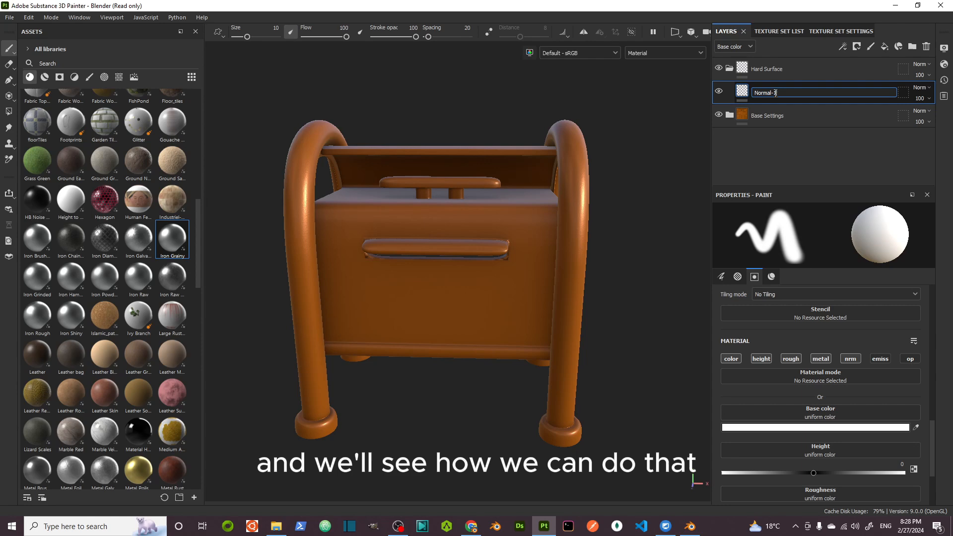
{"action": "key", "text": "Return"}
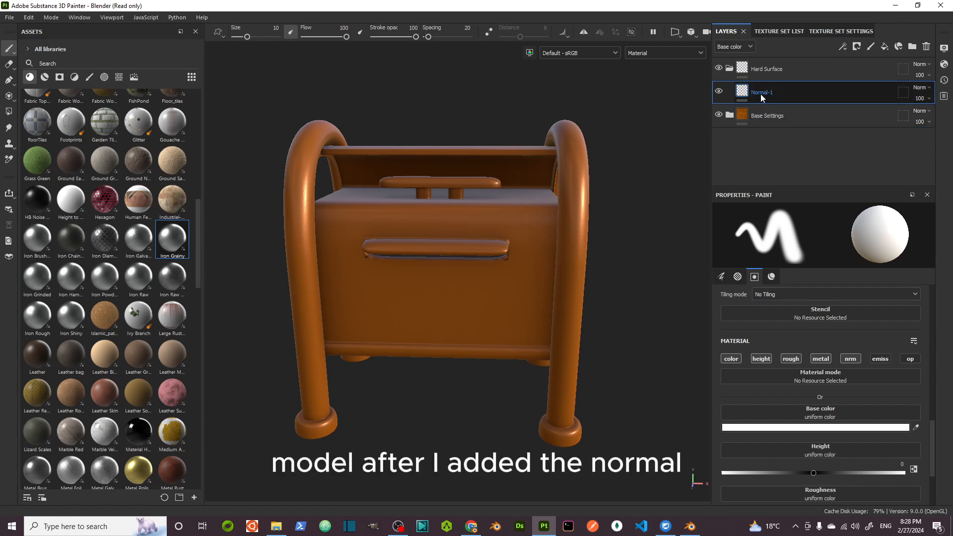
Step: Paint a wavy white test stroke on the mailbox's front panel below the slot and undo it
{"action": "left_click", "coordinate": [730, 115]}
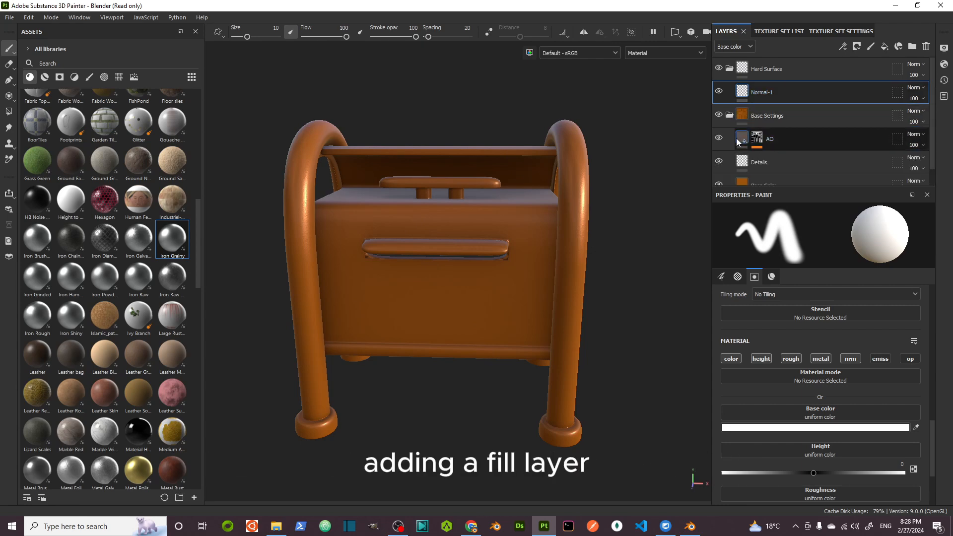
{"action": "left_click", "coordinate": [729, 116]}
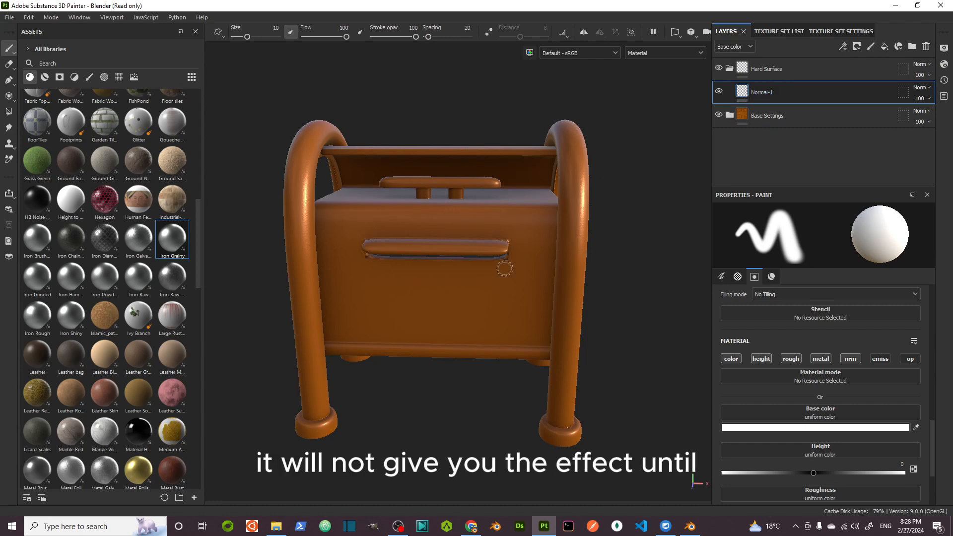
{"action": "left_click_drag", "start_coordinate": [456, 304], "coordinate": [516, 293]}
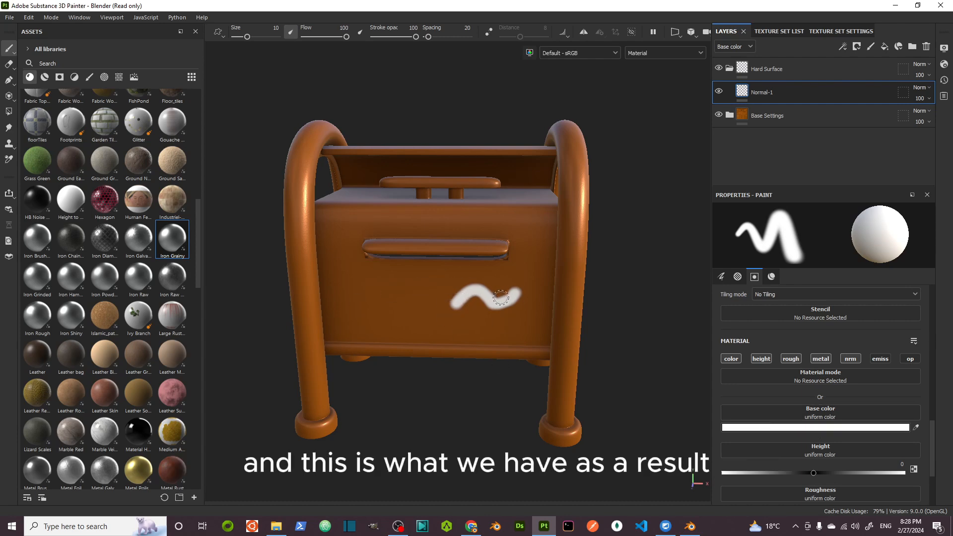
{"action": "key", "text": "ctrl+z"}
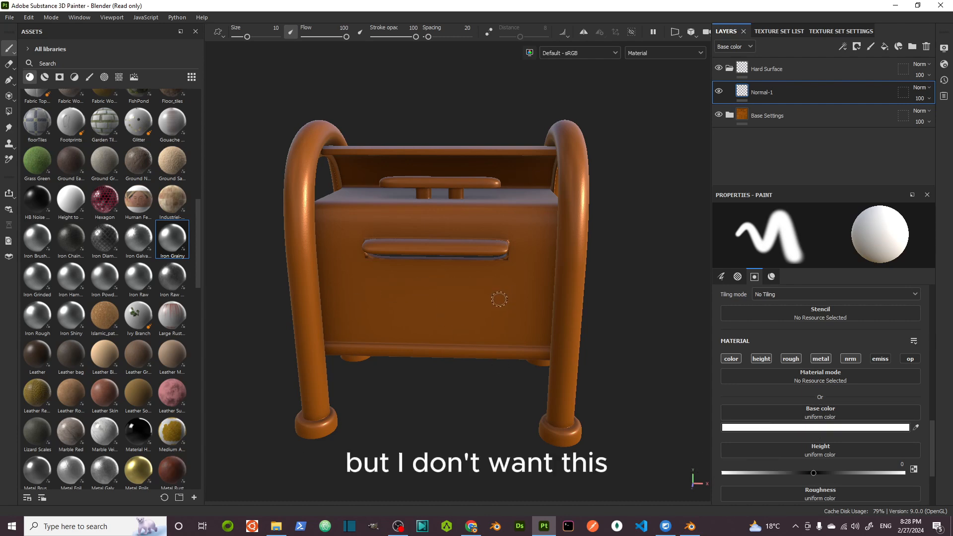
Step: Disable the metallic, roughness, height and color channels of the paint material, leaving only normal active
{"action": "left_click", "coordinate": [821, 361]}
{"action": "left_click", "coordinate": [791, 360]}
{"action": "left_click", "coordinate": [762, 360]}
{"action": "left_click", "coordinate": [732, 360]}
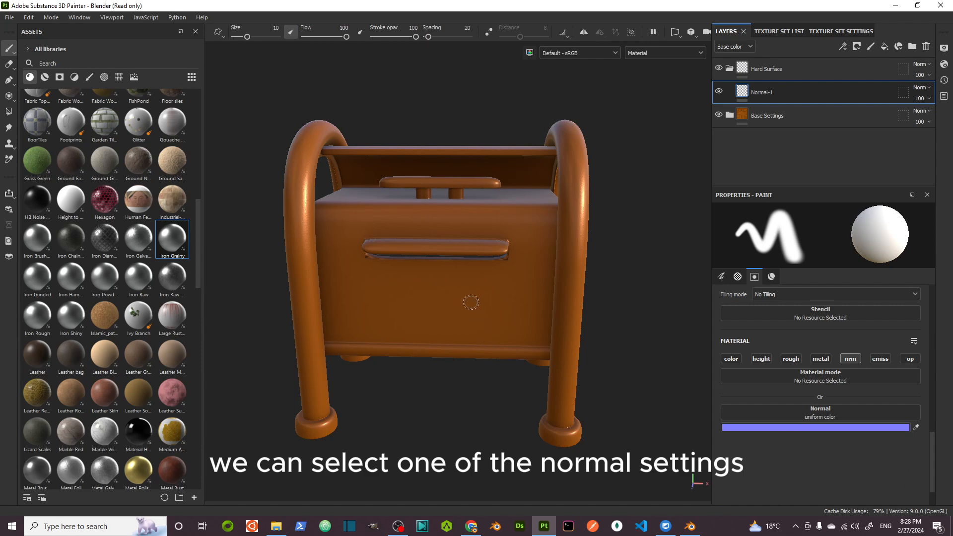
Step: Find the Bevel Line texture among the texture assets and assign it to the paint material's normal channel
{"action": "left_click_drag", "start_coordinate": [471, 302], "coordinate": [472, 277], "text": "alt"}
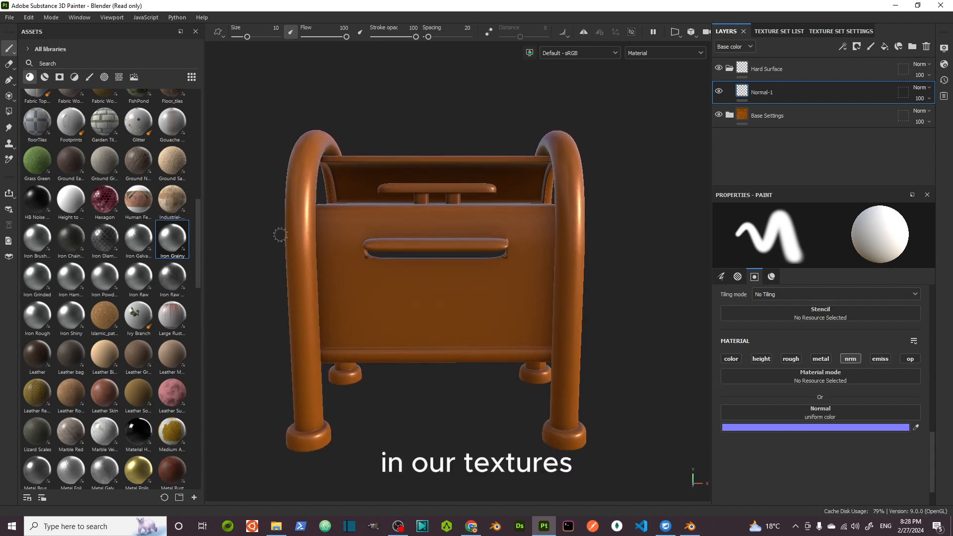
{"action": "left_click", "coordinate": [119, 78]}
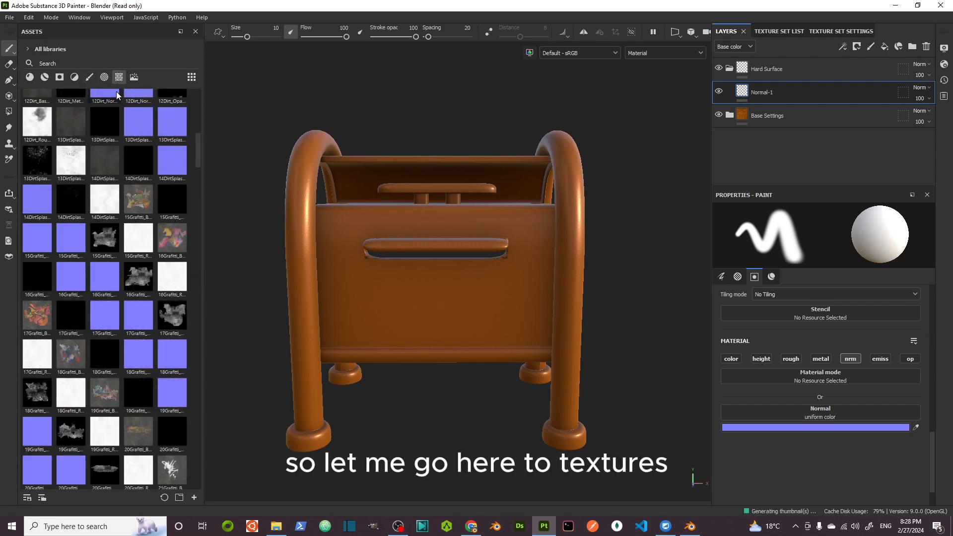
{"action": "scroll", "coordinate": [122, 177], "scroll_direction": "down", "scroll_amount": 10}
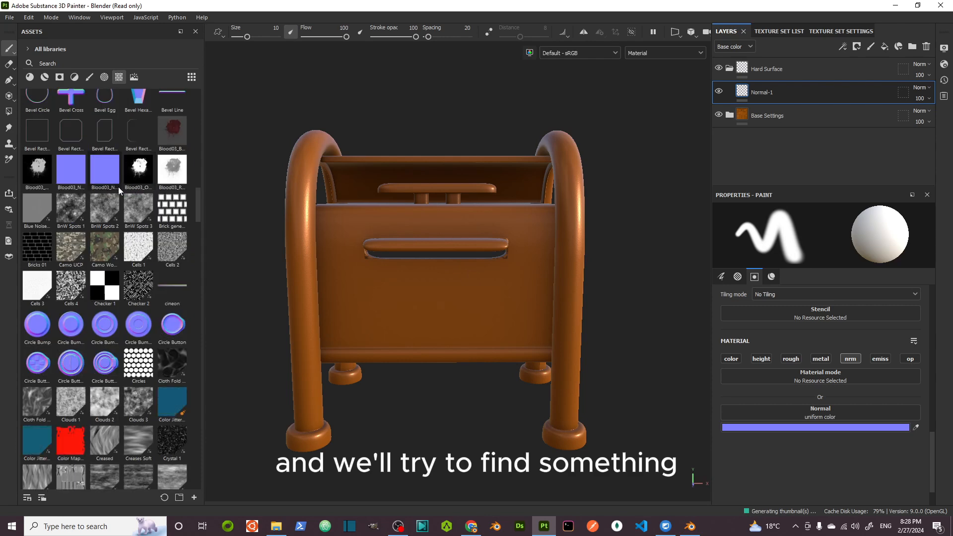
{"action": "scroll", "coordinate": [122, 176], "scroll_direction": "up", "scroll_amount": 3}
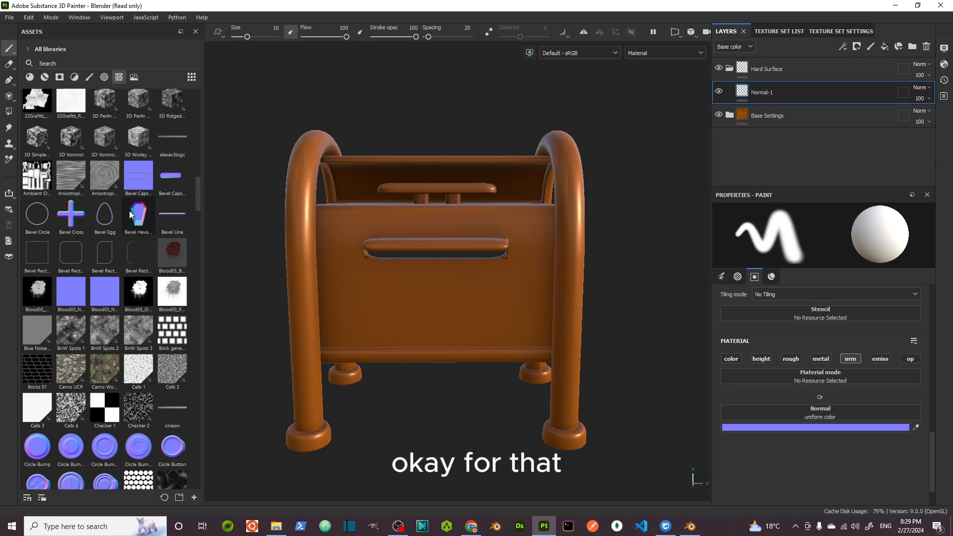
{"action": "mouse_move", "coordinate": [112, 221]}
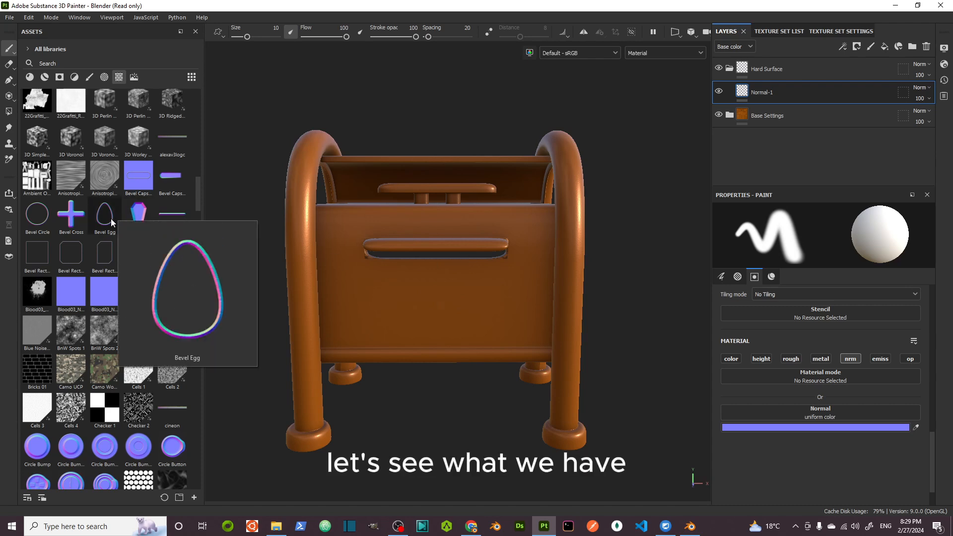
{"action": "mouse_move", "coordinate": [33, 258]}
{"action": "mouse_move", "coordinate": [175, 218]}
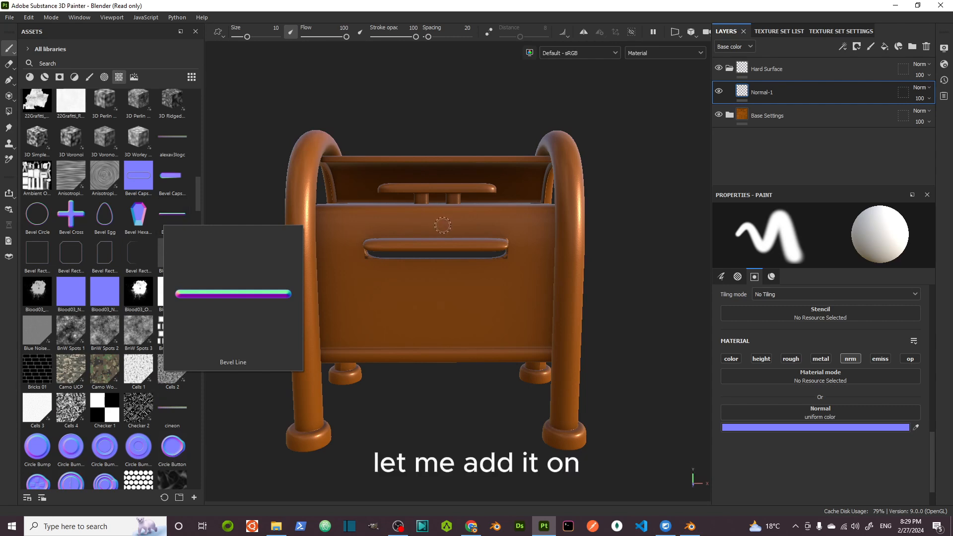
{"action": "left_click_drag", "start_coordinate": [443, 225], "coordinate": [442, 325], "text": "alt"}
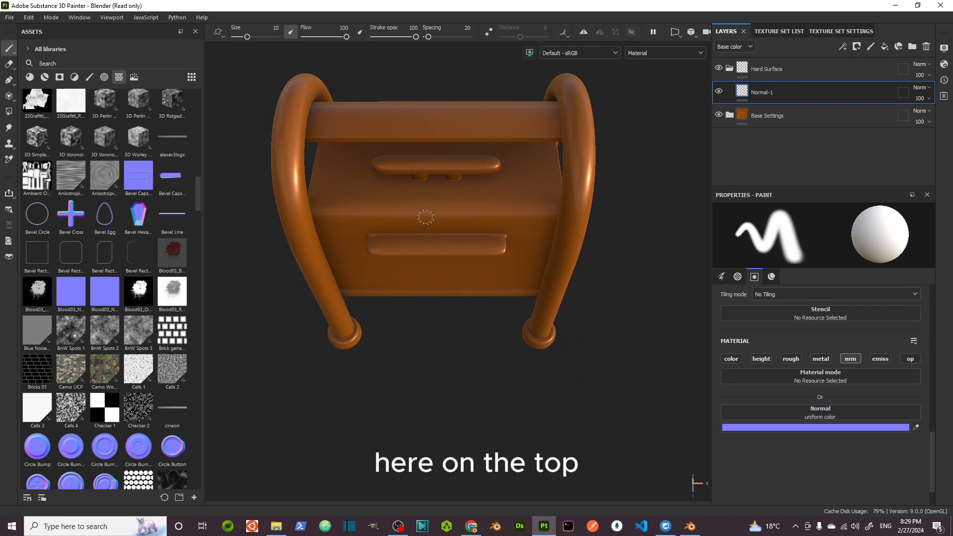
{"action": "scroll", "coordinate": [426, 213], "scroll_direction": "up", "scroll_amount": 3}
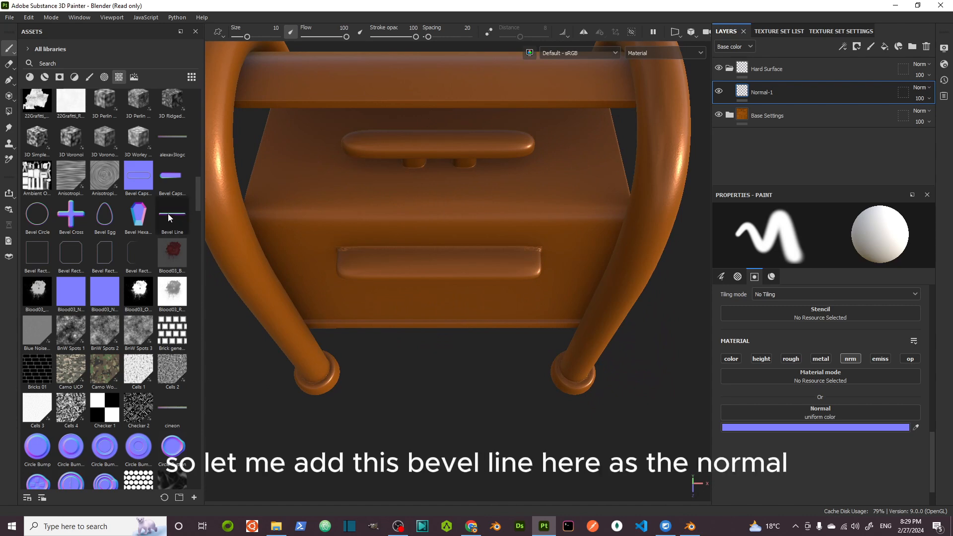
{"action": "left_click_drag", "start_coordinate": [170, 217], "coordinate": [814, 411]}
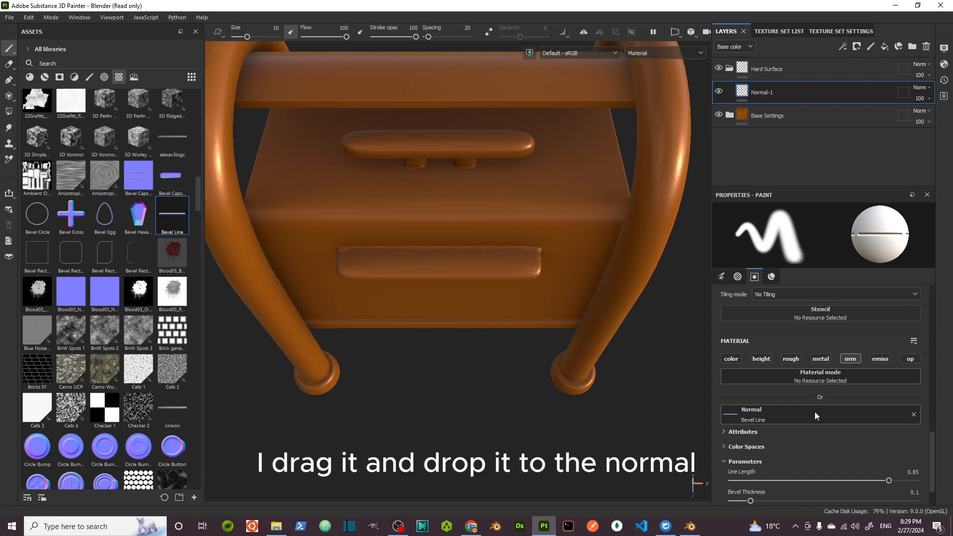
Step: Enlarge the brush to size 49.53 over the mailbox's upper front edge
{"action": "scroll", "coordinate": [775, 401], "scroll_direction": "down", "scroll_amount": 2}
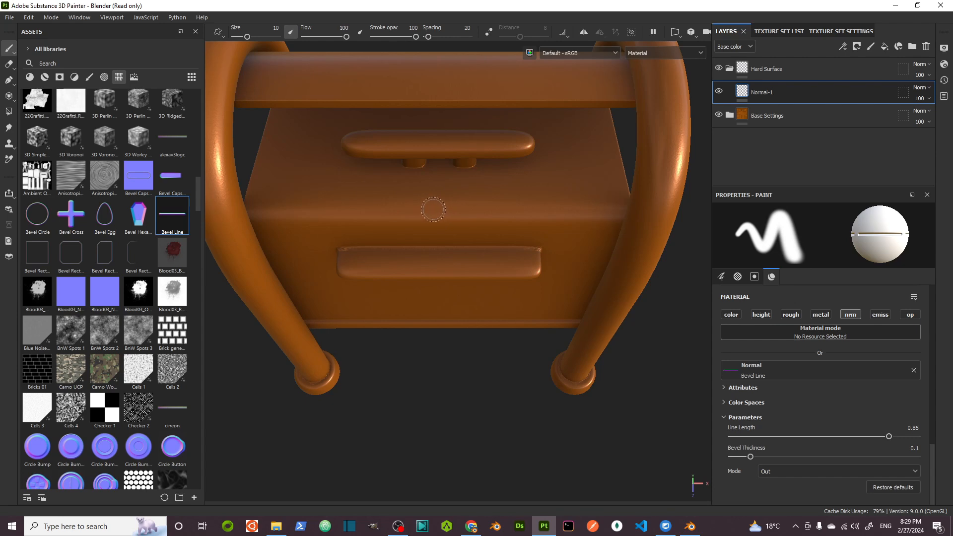
{"action": "key", "text": "ctrl"}
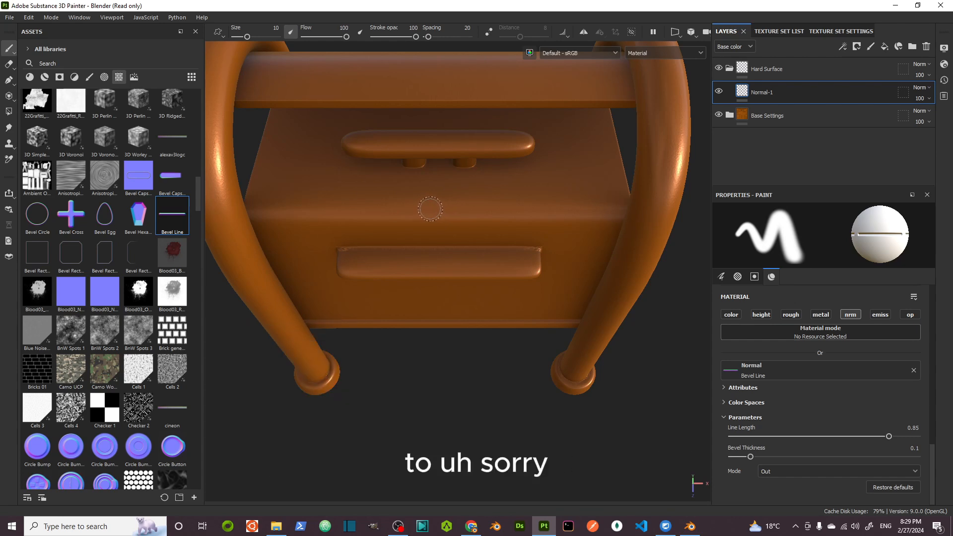
{"action": "key", "text": "ctrl"}
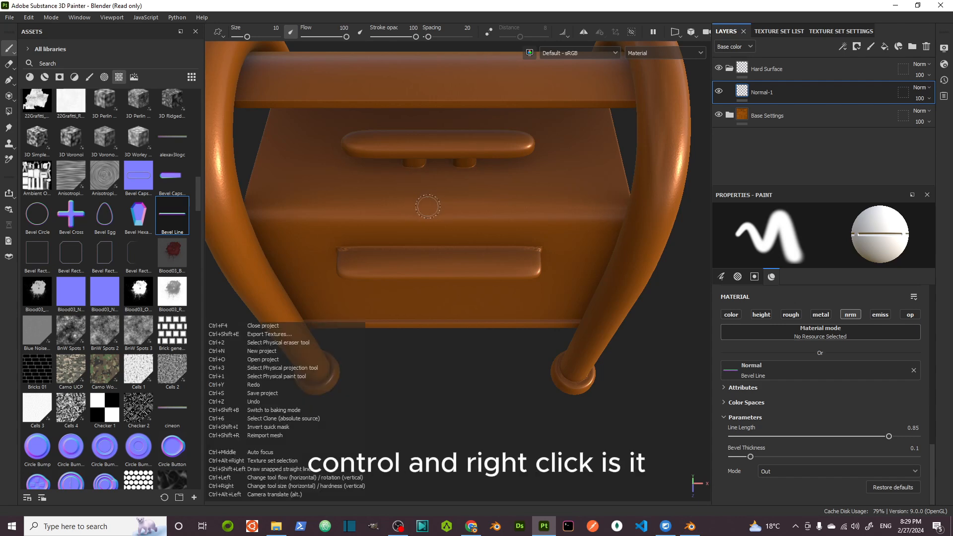
{"action": "right_click_drag", "start_coordinate": [427, 206], "coordinate": [430, 213], "text": "ctrl"}
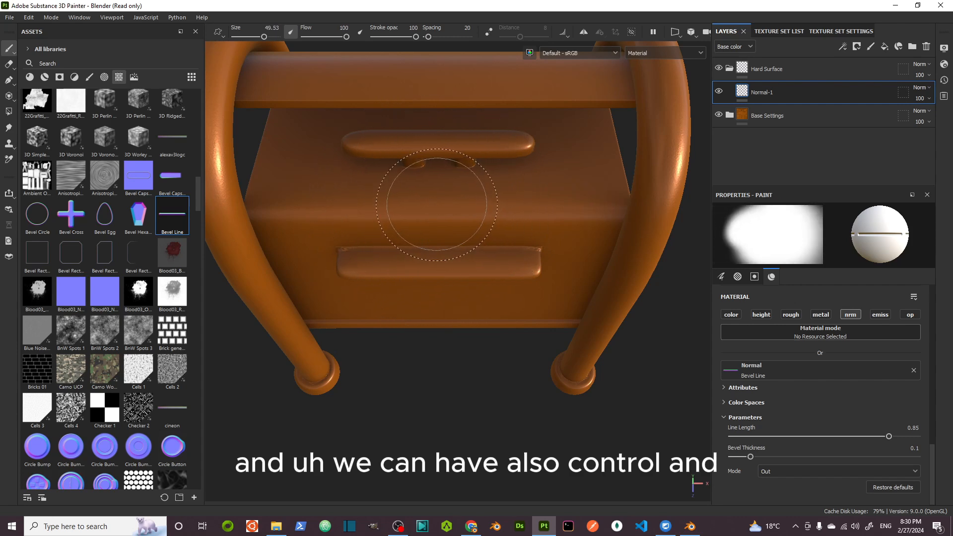
{"action": "key", "text": "ctrl"}
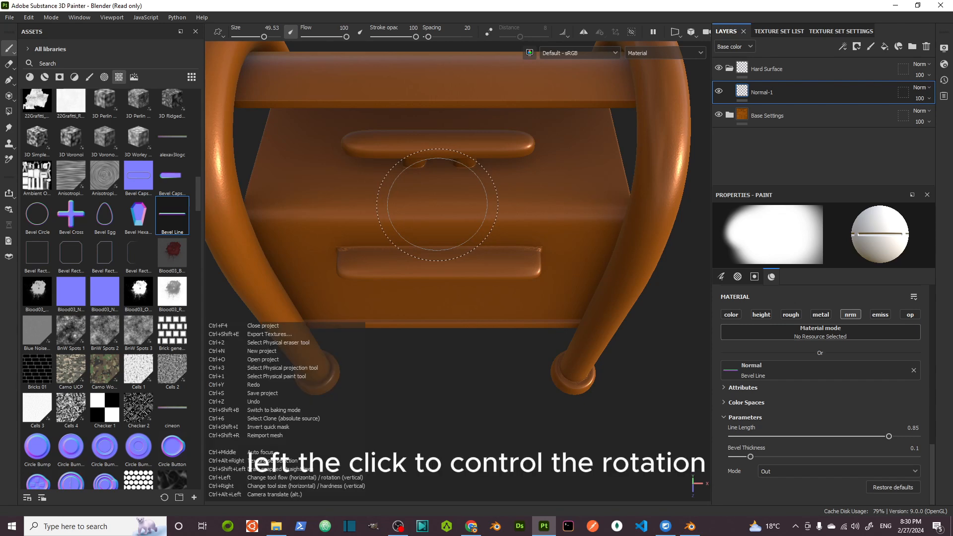
Step: Try rotating the brush angle over the mailbox and reset the angle to 0
{"action": "scroll", "coordinate": [846, 389], "scroll_direction": "up", "scroll_amount": 8}
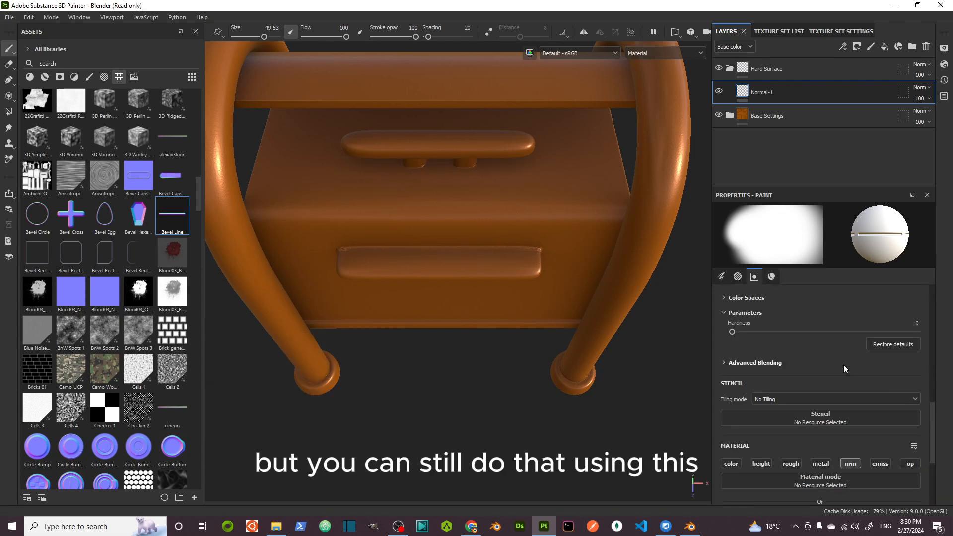
{"action": "scroll", "coordinate": [780, 395], "scroll_direction": "up", "scroll_amount": 8}
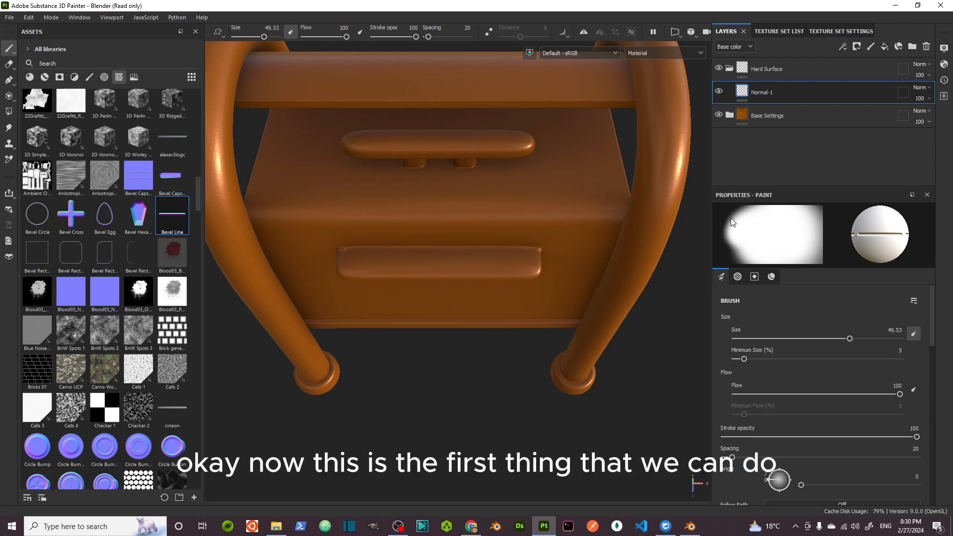
{"action": "scroll", "coordinate": [436, 233], "scroll_direction": "down", "scroll_amount": 2}
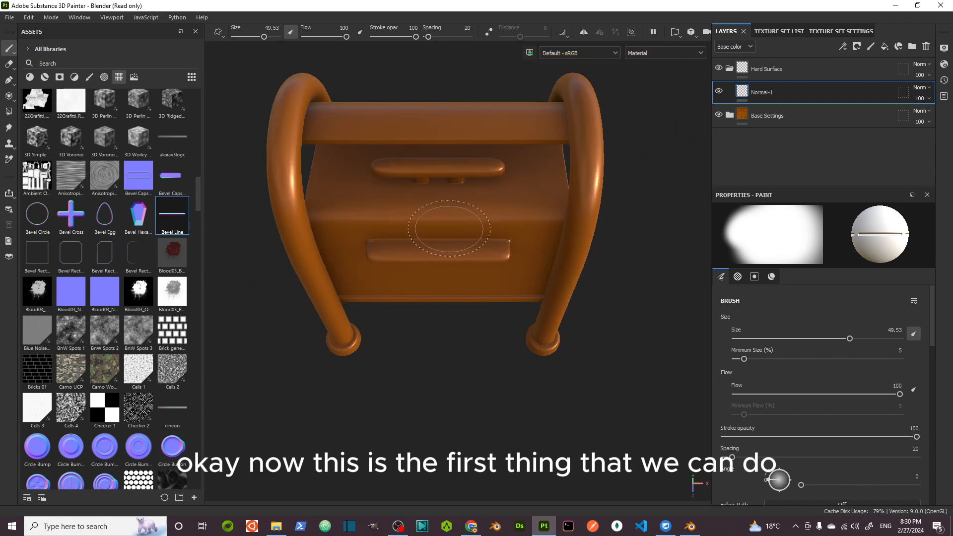
{"action": "mouse_move", "coordinate": [444, 221]}
{"action": "left_mouse_down", "text": "ctrl"}
{"action": "mouse_move", "coordinate": [445, 238]}
{"action": "mouse_move", "coordinate": [445, 221]}
{"action": "left_mouse_up", "text": "ctrl"}
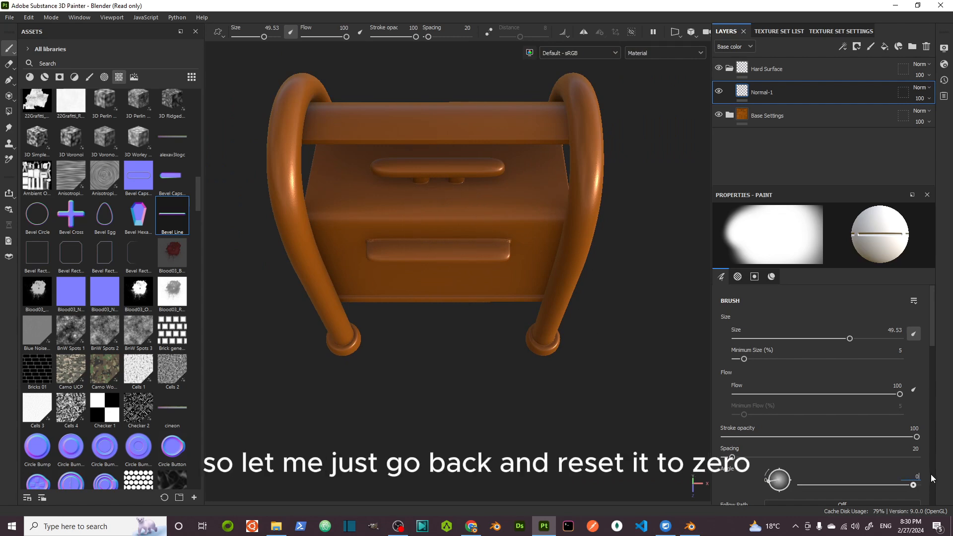
{"action": "type", "text": "0"}
{"action": "key", "text": "Return"}
Step: Set the Bevel Line's line length to 1 and its bevel thickness to 0.02
{"action": "scroll", "coordinate": [800, 361], "scroll_direction": "down", "scroll_amount": 4}
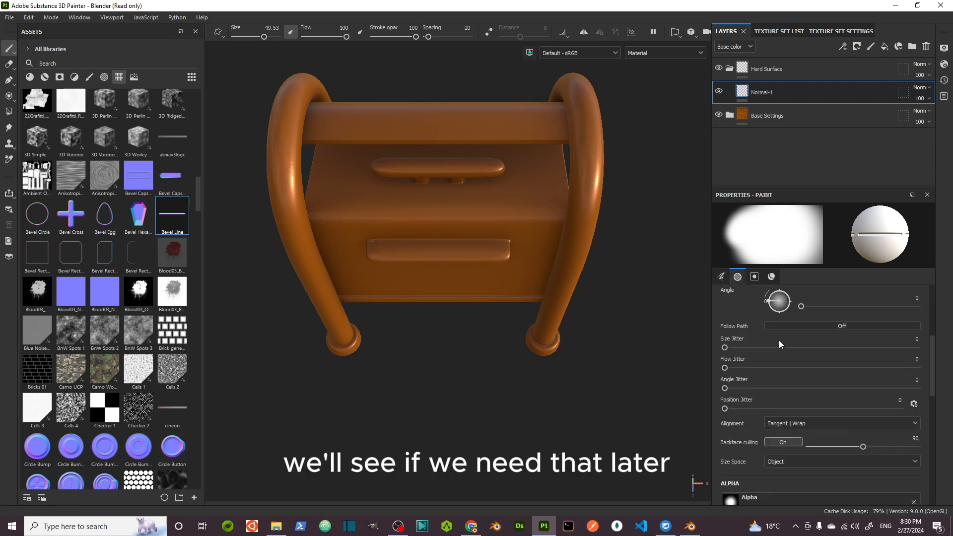
{"action": "scroll", "coordinate": [778, 344], "scroll_direction": "down", "scroll_amount": 10}
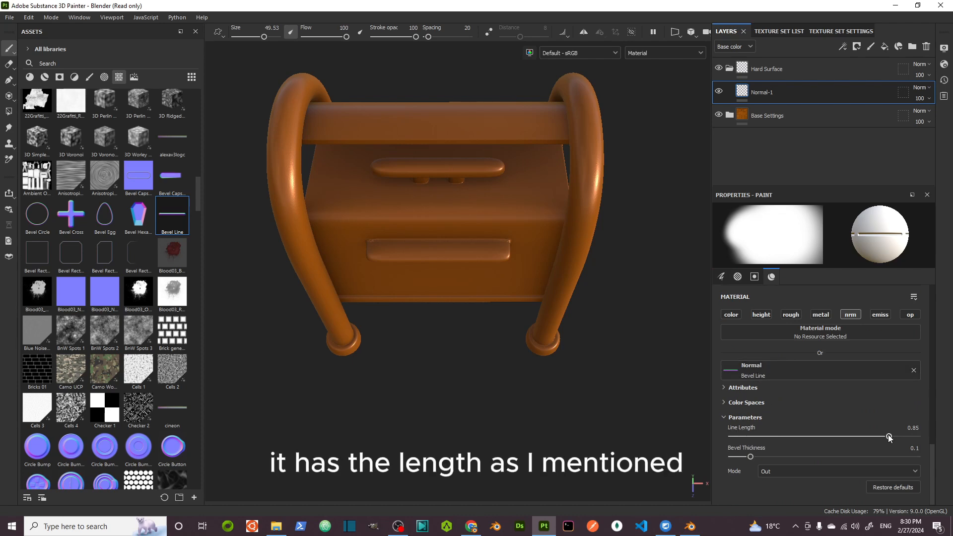
{"action": "left_click_drag", "start_coordinate": [889, 437], "coordinate": [925, 437]}
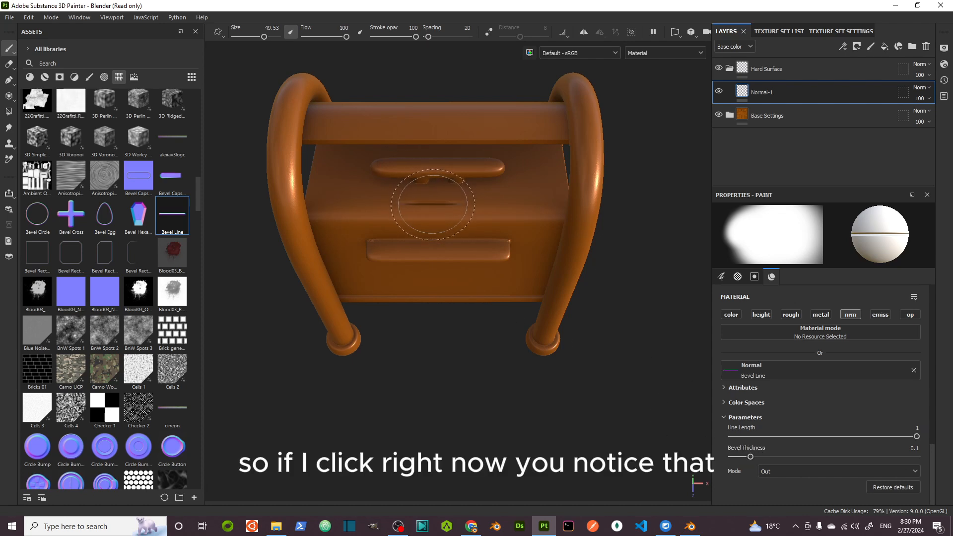
{"action": "scroll", "coordinate": [431, 204], "scroll_direction": "up", "scroll_amount": 3}
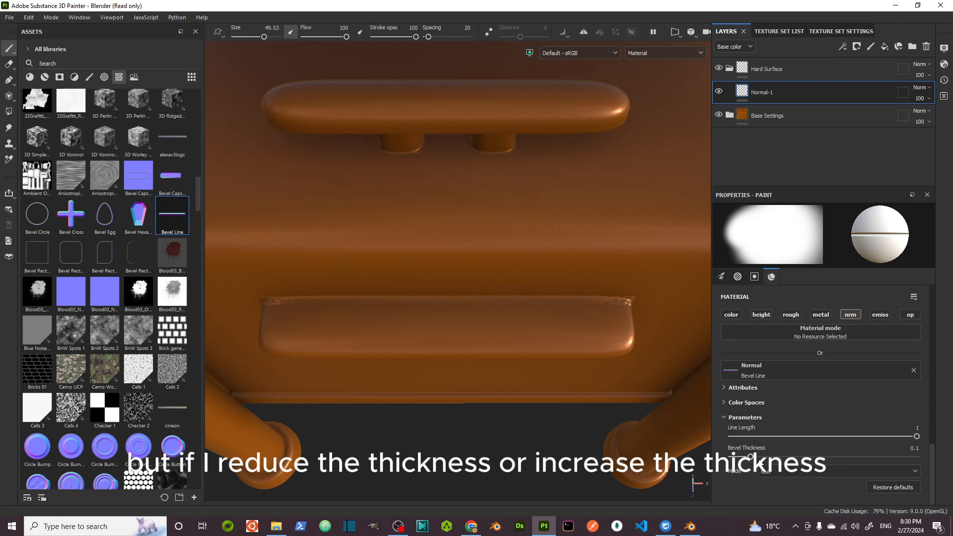
{"action": "left_click_drag", "start_coordinate": [750, 456], "coordinate": [767, 457]}
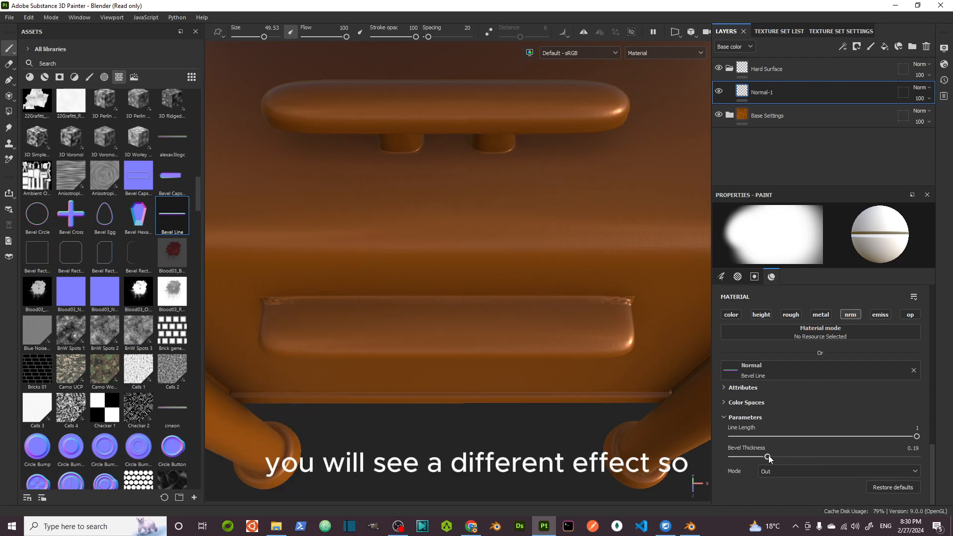
{"action": "left_click_drag", "start_coordinate": [769, 457], "coordinate": [738, 456]}
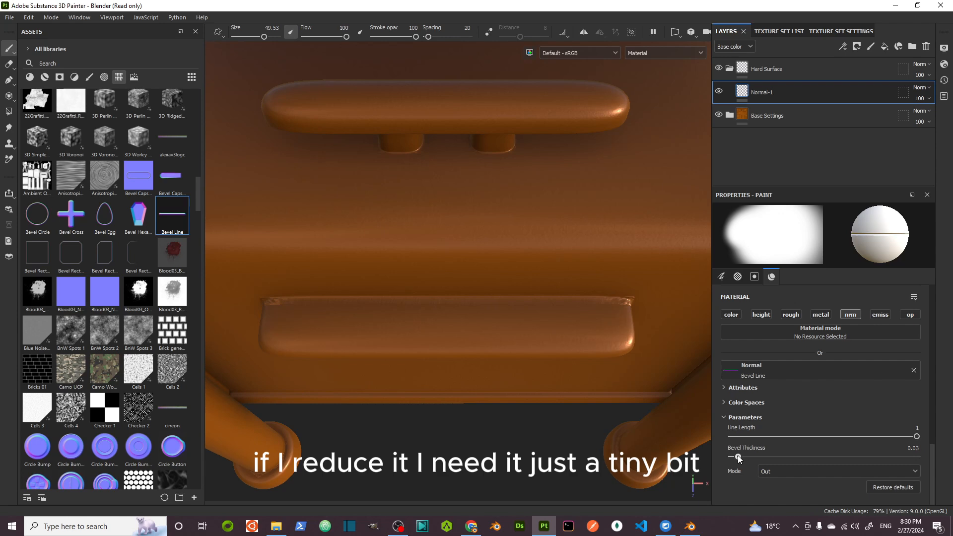
{"action": "left_click", "coordinate": [429, 199]}
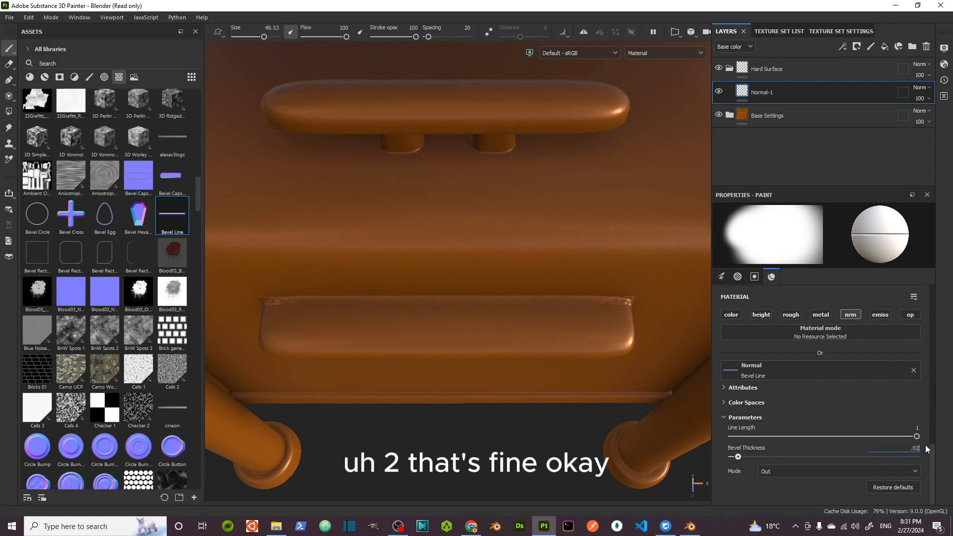
{"action": "key", "text": "Return"}
Step: Enlarge the brush to size 100 and enable symmetry across the mailbox's centre
{"action": "scroll", "coordinate": [454, 234], "scroll_direction": "down", "scroll_amount": 5}
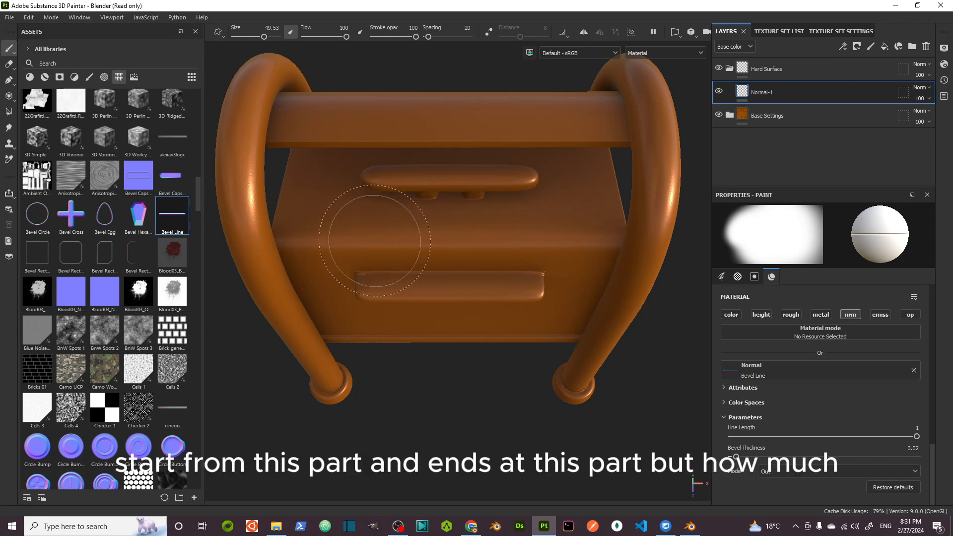
{"action": "right_click_drag", "start_coordinate": [423, 280], "coordinate": [464, 280], "text": "ctrl"}
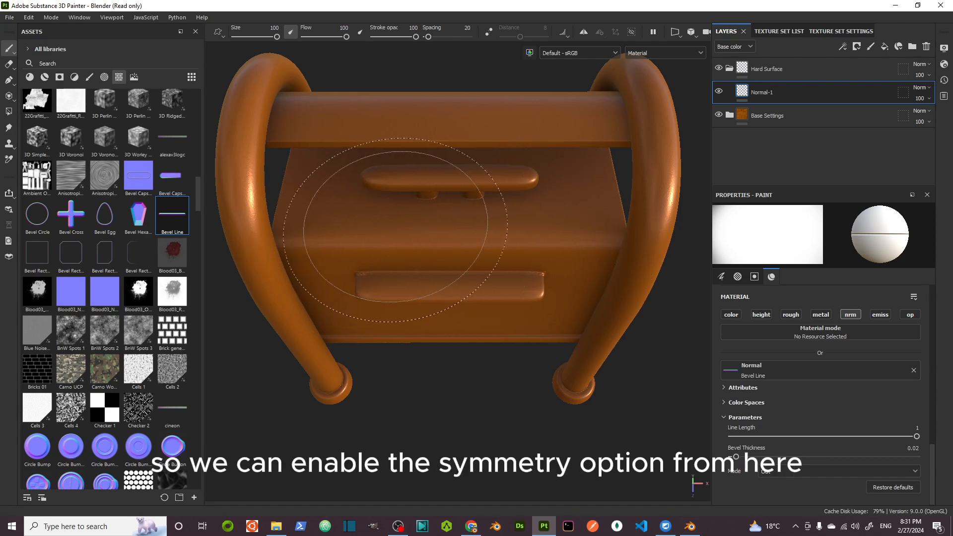
{"action": "left_click", "coordinate": [583, 32]}
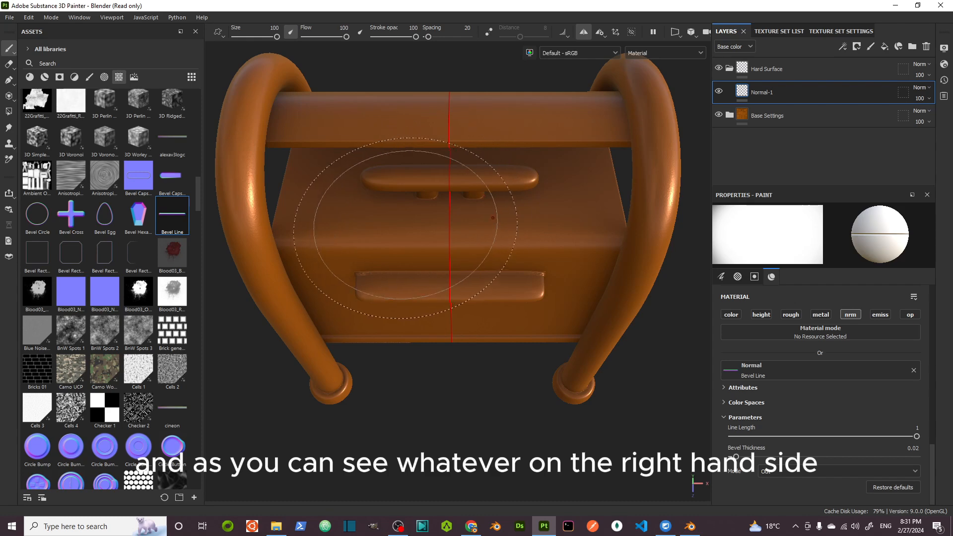
Step: Stamp mirrored bevel lines across the mailbox's top near the front edge and reduce the brush size to 34.12
{"action": "left_click", "coordinate": [367, 220]}
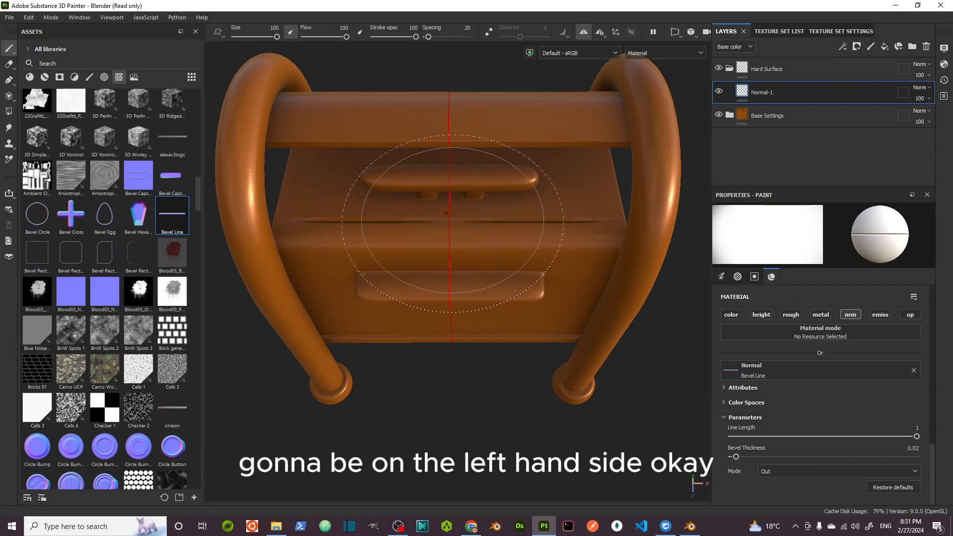
{"action": "key", "text": "ctrl"}
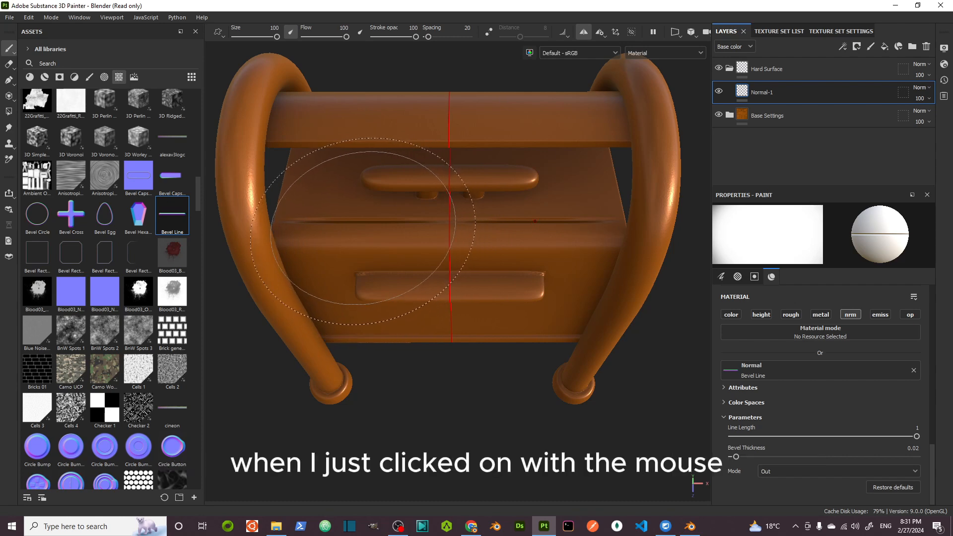
{"action": "scroll", "coordinate": [362, 229], "scroll_direction": "up", "scroll_amount": 6}
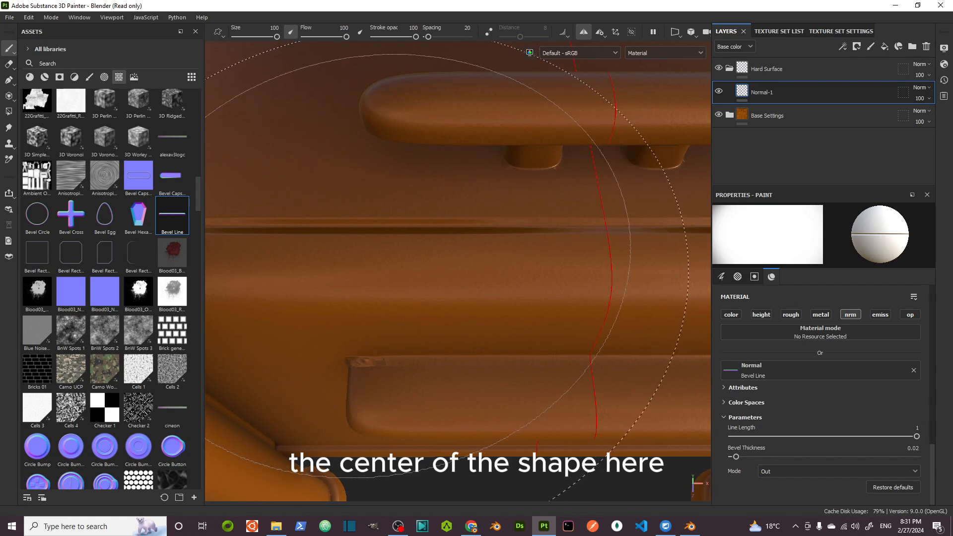
{"action": "right_click_drag", "start_coordinate": [412, 273], "coordinate": [347, 268], "text": "ctrl"}
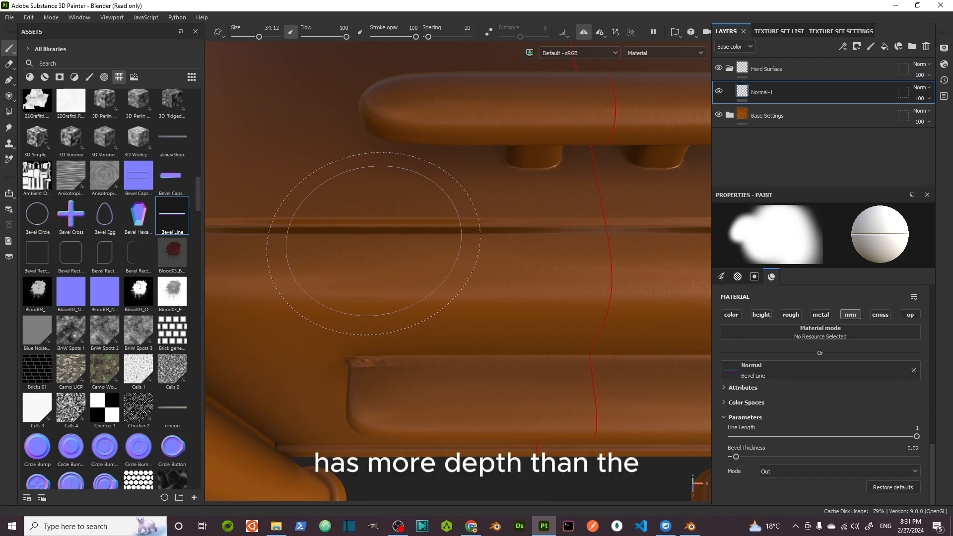
Step: Compare the stamped bevel line's depth at its centre and ends, and undo the stamp
{"action": "mouse_move", "coordinate": [368, 236]}
{"action": "middle_mouse_down", "text": "alt"}
{"action": "mouse_move", "coordinate": [408, 225]}
{"action": "mouse_move", "coordinate": [479, 234]}
{"action": "middle_mouse_up", "text": "alt"}
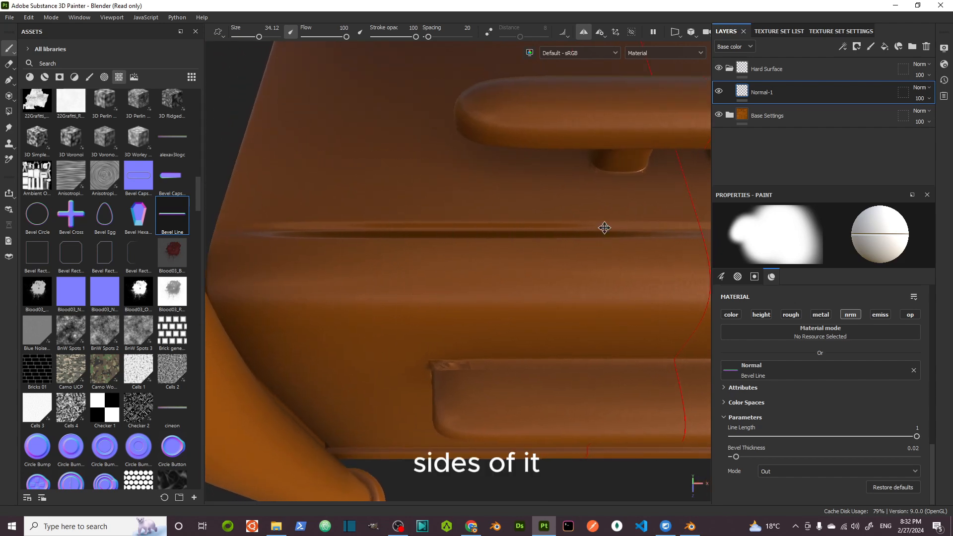
{"action": "middle_click_drag", "start_coordinate": [602, 225], "coordinate": [442, 239], "text": "alt"}
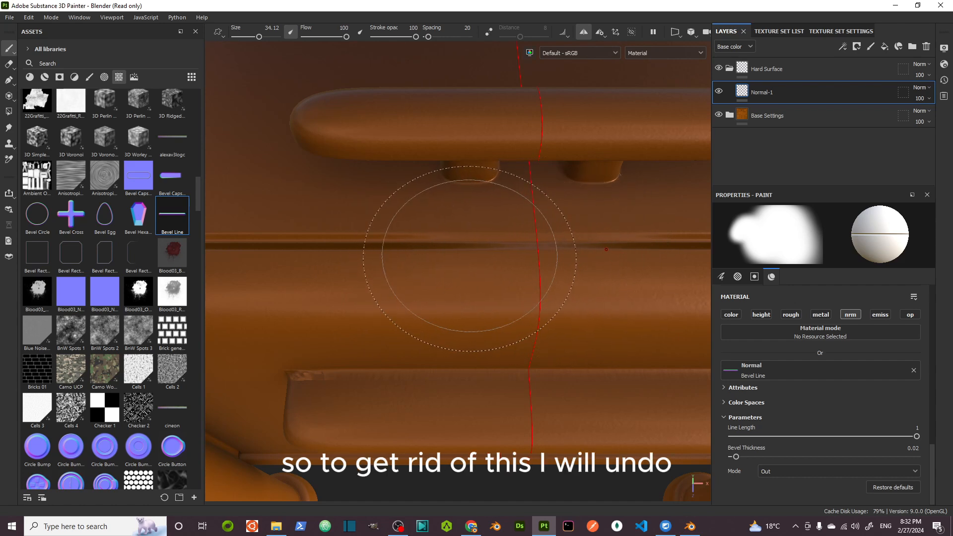
{"action": "key", "text": "ctrl+z"}
{"action": "scroll", "coordinate": [595, 242], "scroll_direction": "down", "scroll_amount": 5}
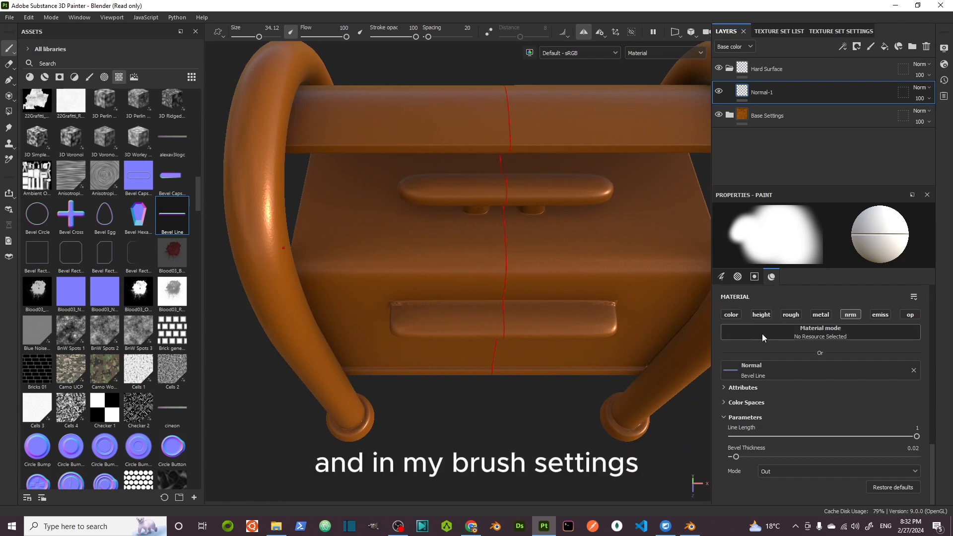
Step: Switch the brush's alpha to uniform color and enlarge the brush to size 77.24
{"action": "scroll", "coordinate": [761, 333], "scroll_direction": "up", "scroll_amount": 3}
{"action": "scroll", "coordinate": [762, 347], "scroll_direction": "up", "scroll_amount": 3}
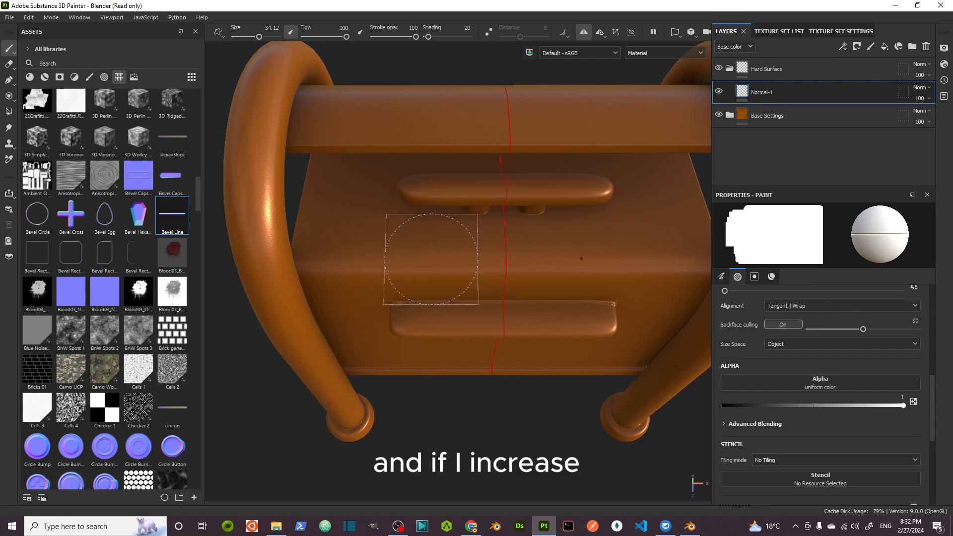
{"action": "right_click_drag", "start_coordinate": [431, 260], "coordinate": [409, 258], "text": "ctrl"}
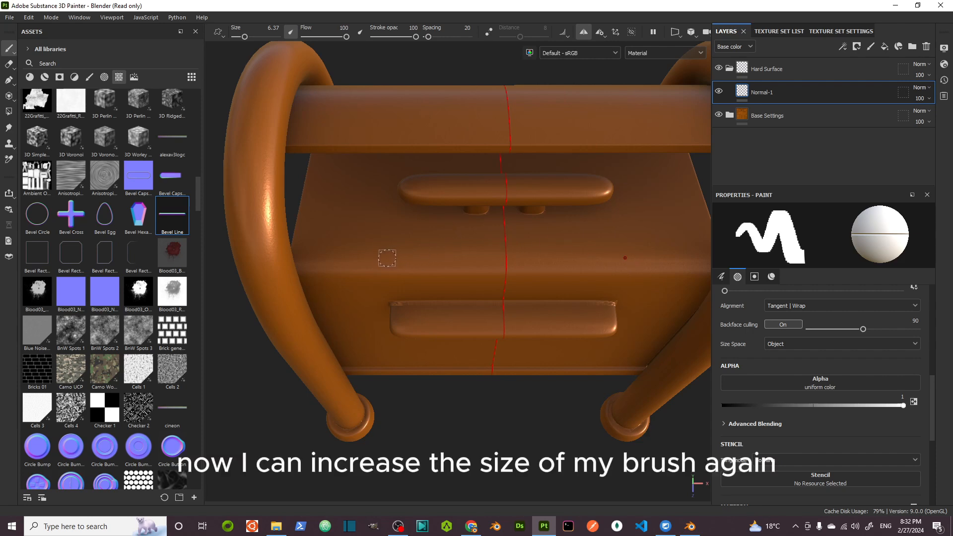
{"action": "right_click_drag", "start_coordinate": [395, 257], "coordinate": [470, 257], "text": "ctrl"}
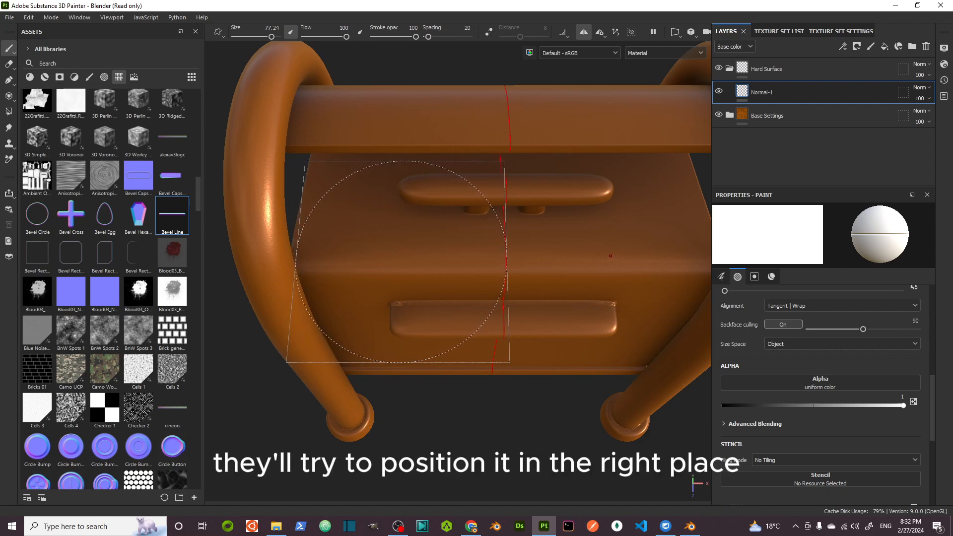
Step: Stamp mirrored bevel lines across the mailbox's top near the front edge and inspect the cut from several angles
{"action": "left_click", "coordinate": [401, 261]}
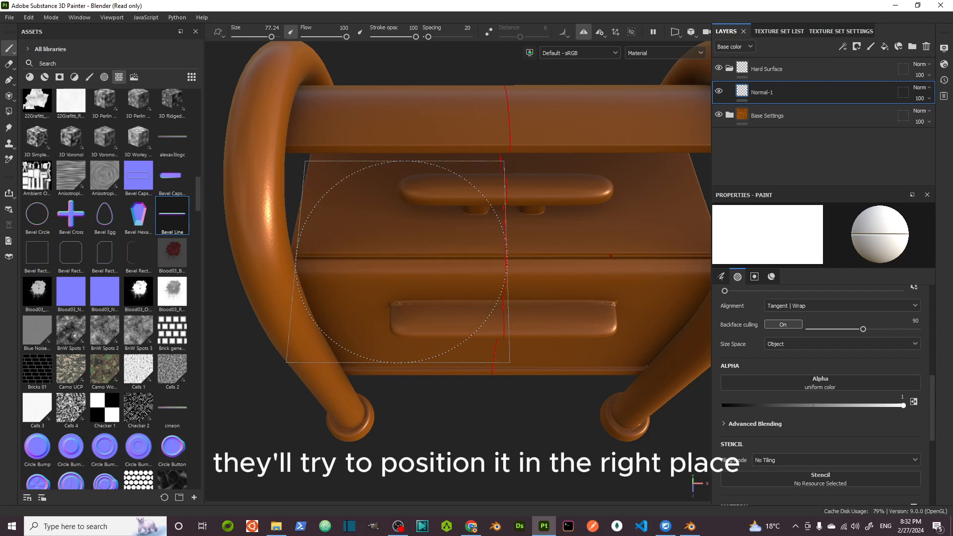
{"action": "left_click_drag", "start_coordinate": [467, 296], "coordinate": [339, 239], "text": "alt"}
{"action": "scroll", "coordinate": [408, 214], "scroll_direction": "down", "scroll_amount": 5}
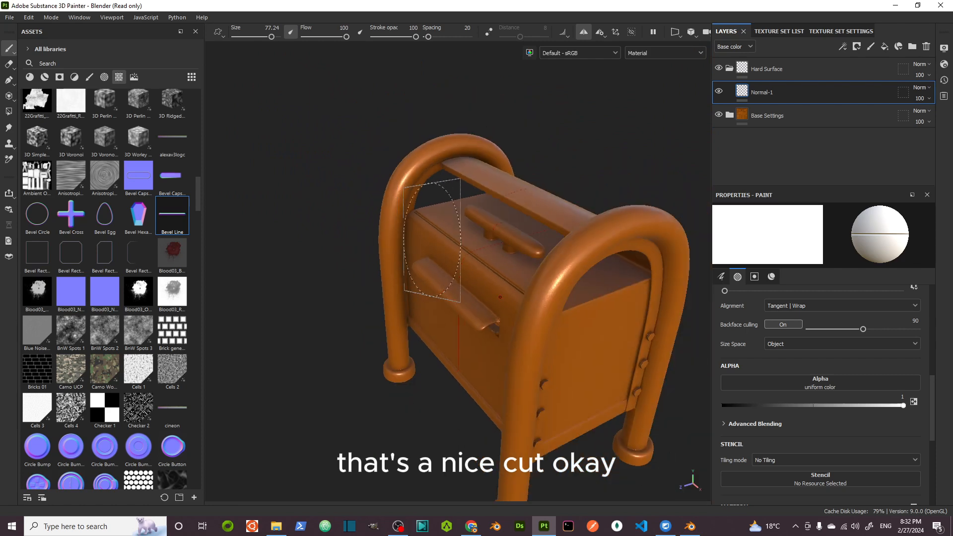
{"action": "left_click_drag", "start_coordinate": [449, 271], "coordinate": [566, 301], "text": "alt"}
{"action": "scroll", "coordinate": [449, 224], "scroll_direction": "up", "scroll_amount": 8}
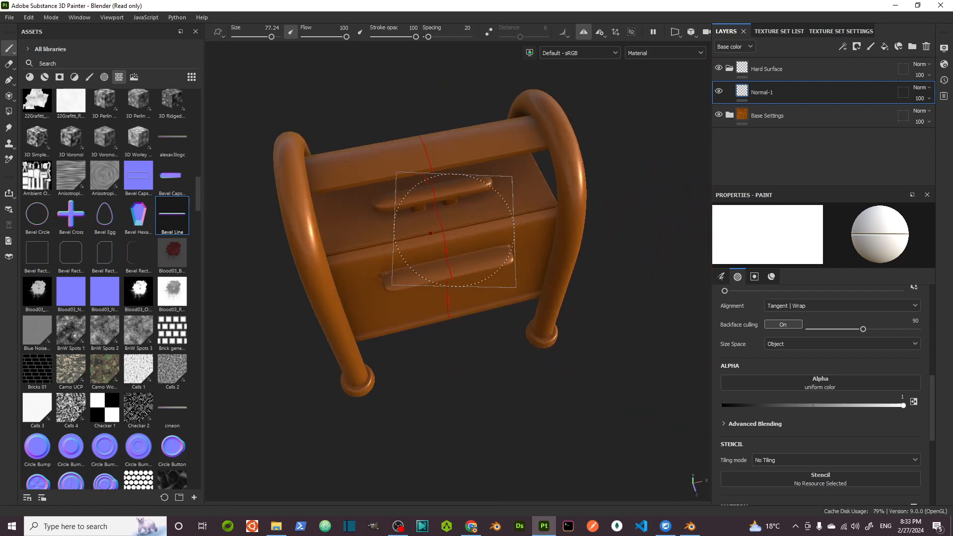
{"action": "mouse_move", "coordinate": [431, 211]}
{"action": "left_mouse_down", "text": "alt"}
{"action": "mouse_move", "coordinate": [415, 206]}
{"action": "mouse_move", "coordinate": [423, 195]}
{"action": "left_mouse_up", "text": "alt"}
{"action": "scroll", "coordinate": [373, 199], "scroll_direction": "down", "scroll_amount": 5}
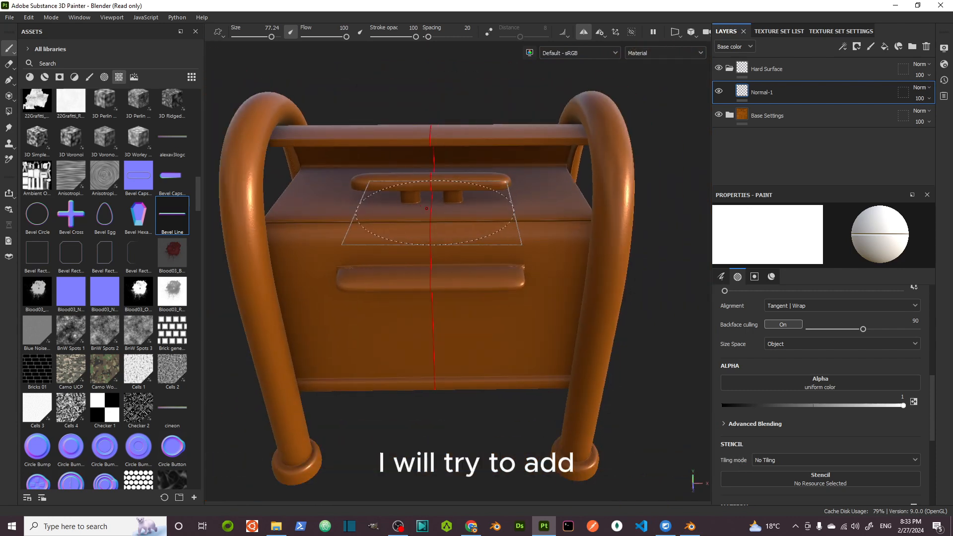
Step: Try stamping mirrored bevel lines across the mailbox's back, undo the stamp and reduce the brush size to 75.14
{"action": "left_click_drag", "start_coordinate": [377, 223], "coordinate": [99, 166], "text": "alt"}
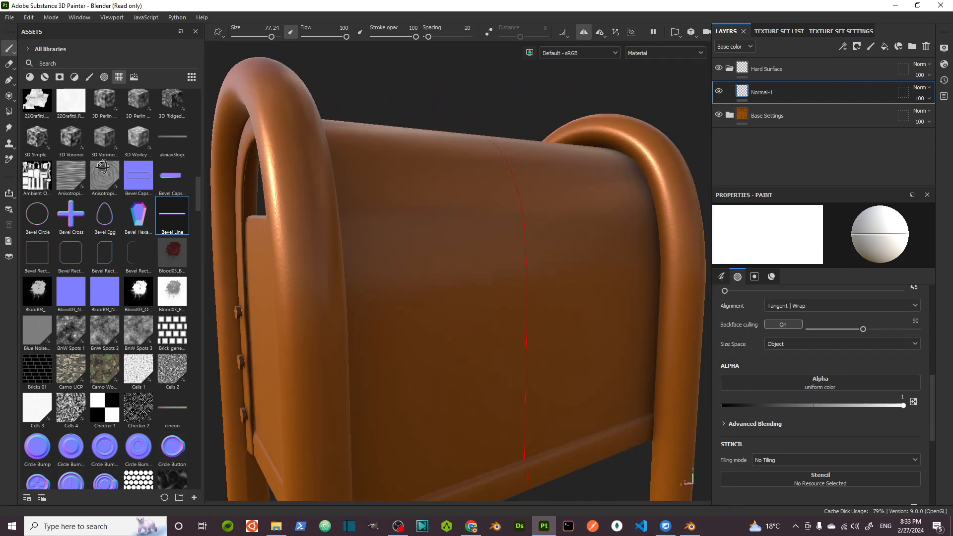
{"action": "left_click_drag", "start_coordinate": [512, 252], "coordinate": [439, 240], "text": "alt"}
{"action": "middle_click_drag", "start_coordinate": [517, 261], "coordinate": [434, 204], "text": "alt"}
{"action": "scroll", "coordinate": [434, 204], "scroll_direction": "down", "scroll_amount": 2}
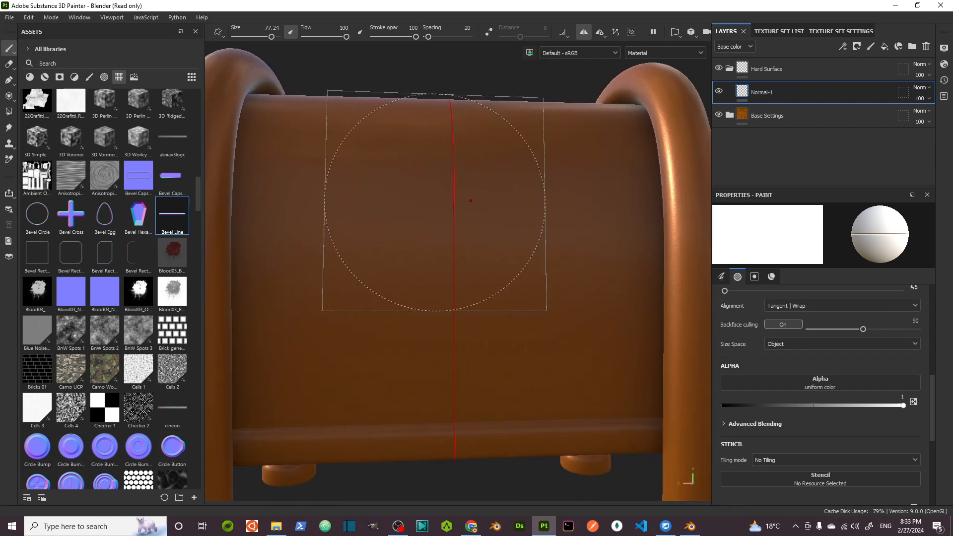
{"action": "left_click_drag", "start_coordinate": [434, 204], "coordinate": [434, 274], "text": "alt"}
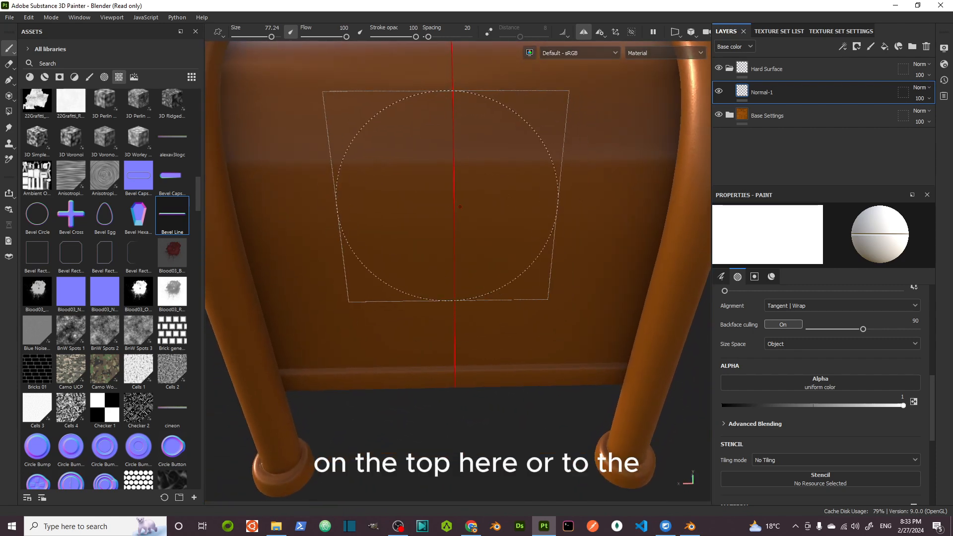
{"action": "mouse_move", "coordinate": [340, 183]}
{"action": "left_mouse_down", "text": "alt"}
{"action": "mouse_move", "coordinate": [351, 191]}
{"action": "mouse_move", "coordinate": [343, 179]}
{"action": "left_mouse_up", "text": "alt"}
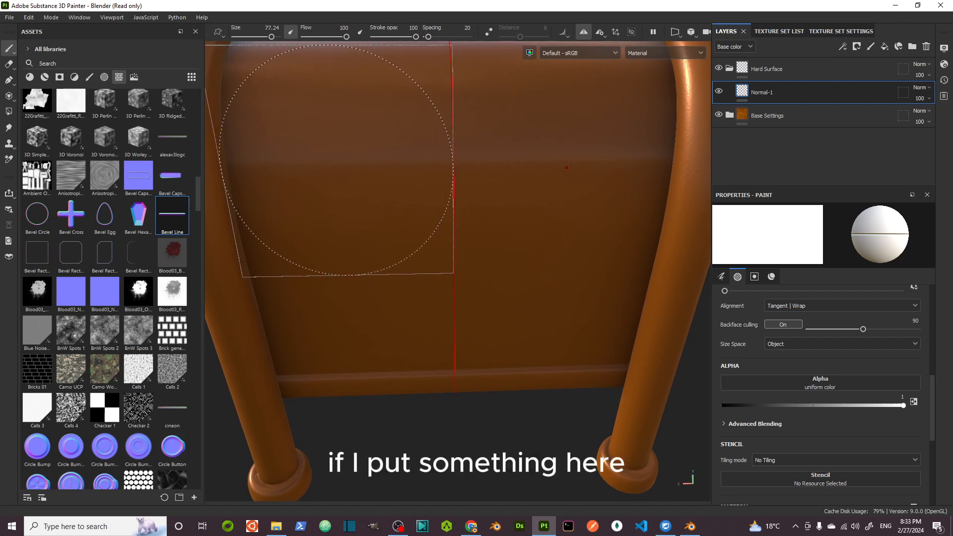
{"action": "left_click", "coordinate": [336, 160]}
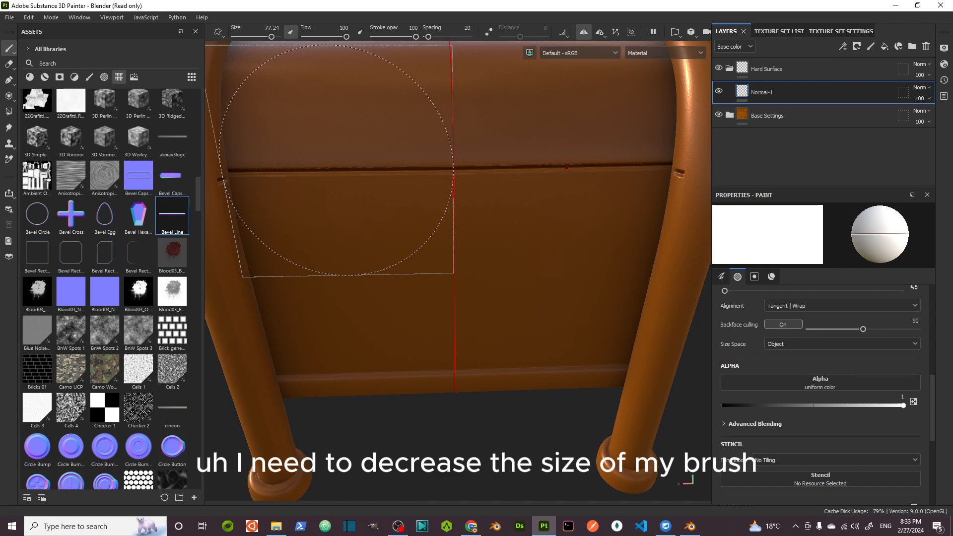
{"action": "key", "text": "ctrl+z"}
{"action": "key", "text": "bracketleft"}
{"action": "key", "text": "bracketleft"}
{"action": "key", "text": "bracketleft"}
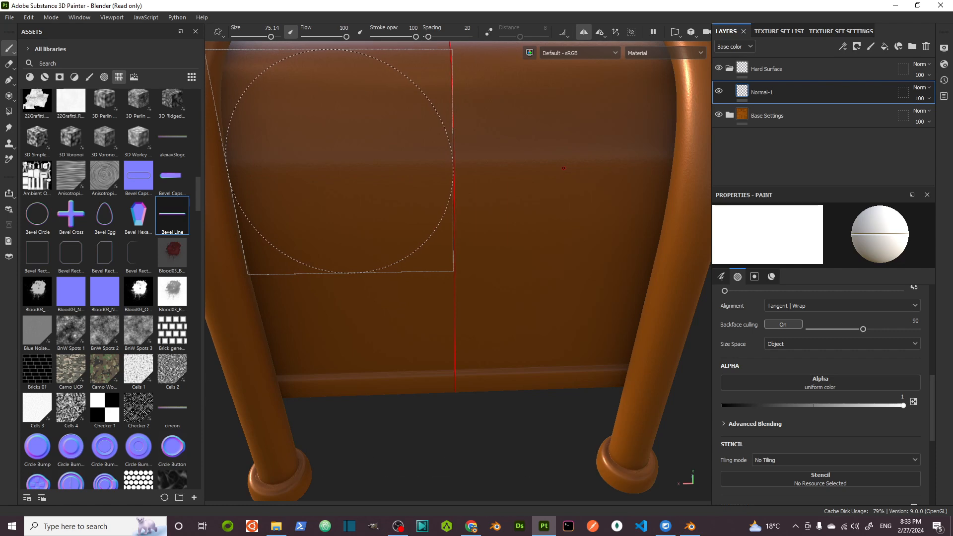
Step: Refit the mirrored bevel lines on the mailbox's back below the rounded edge, finishing with a stamp at brush size 73.76
{"action": "left_click", "coordinate": [340, 167]}
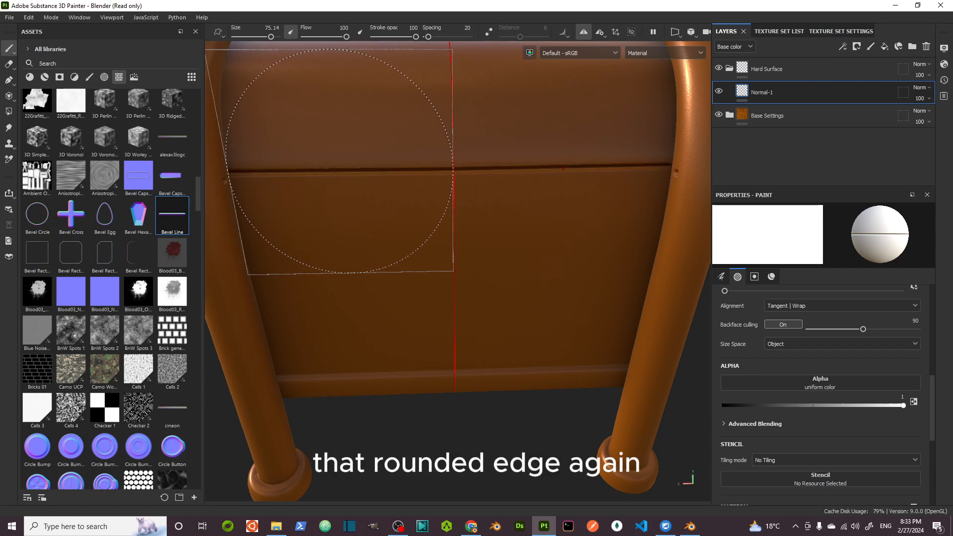
{"action": "key", "text": "ctrl+z"}
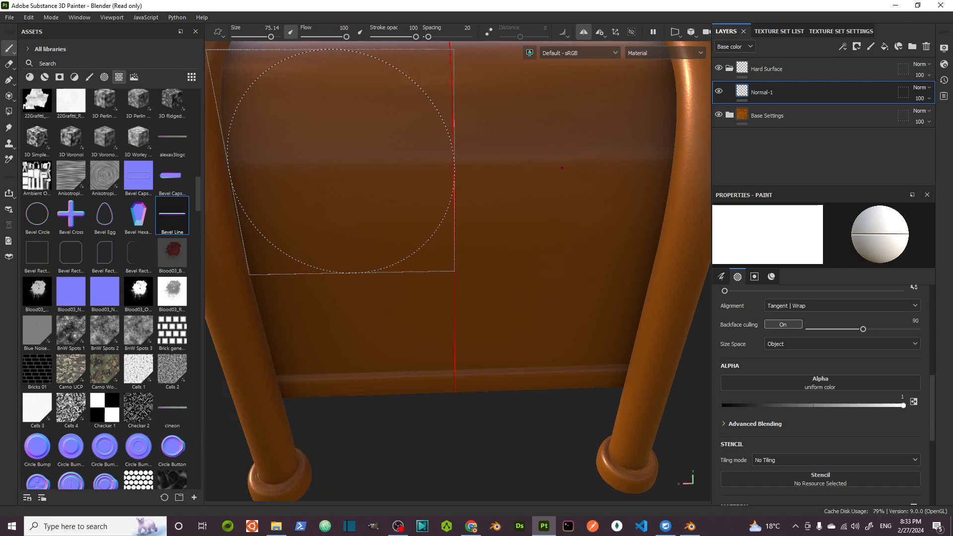
{"action": "left_click", "coordinate": [341, 168]}
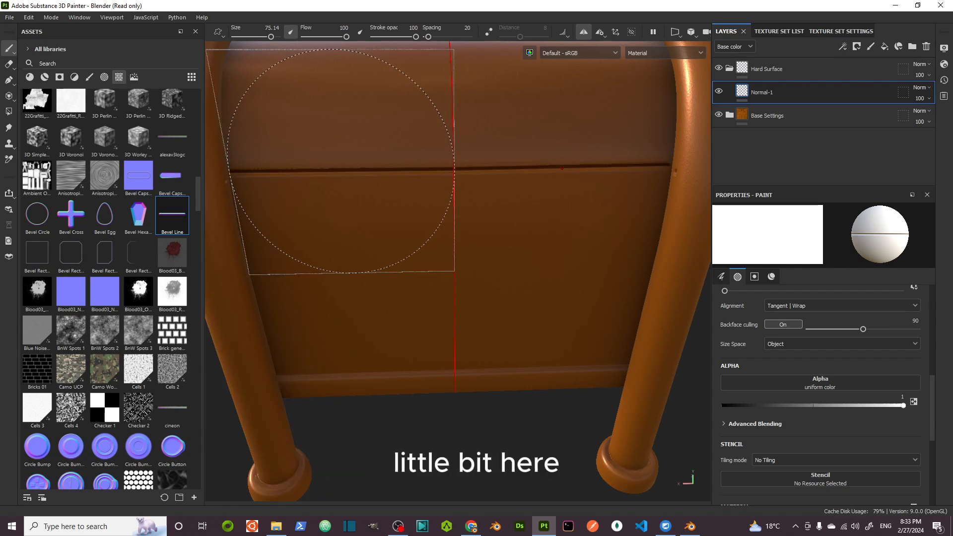
{"action": "key", "text": "ctrl+z"}
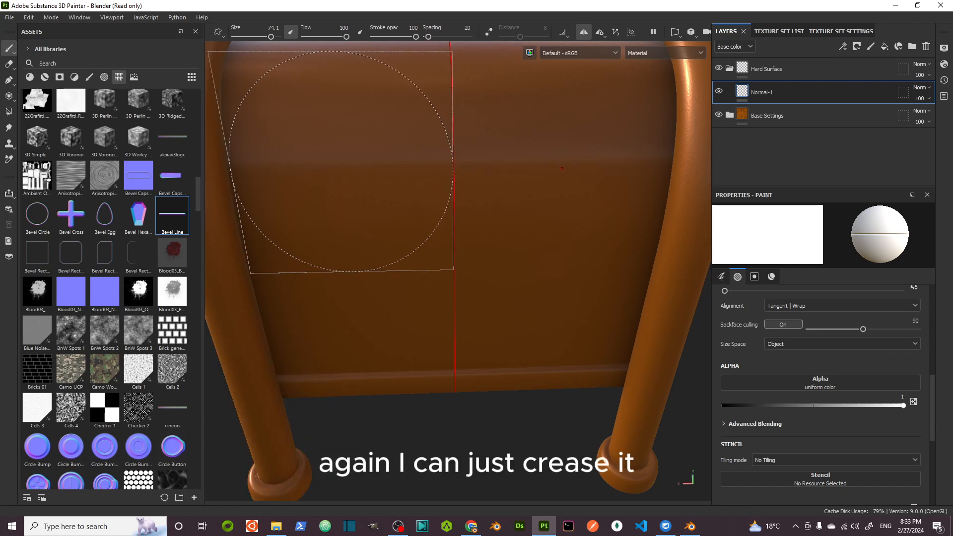
{"action": "left_click", "coordinate": [341, 168]}
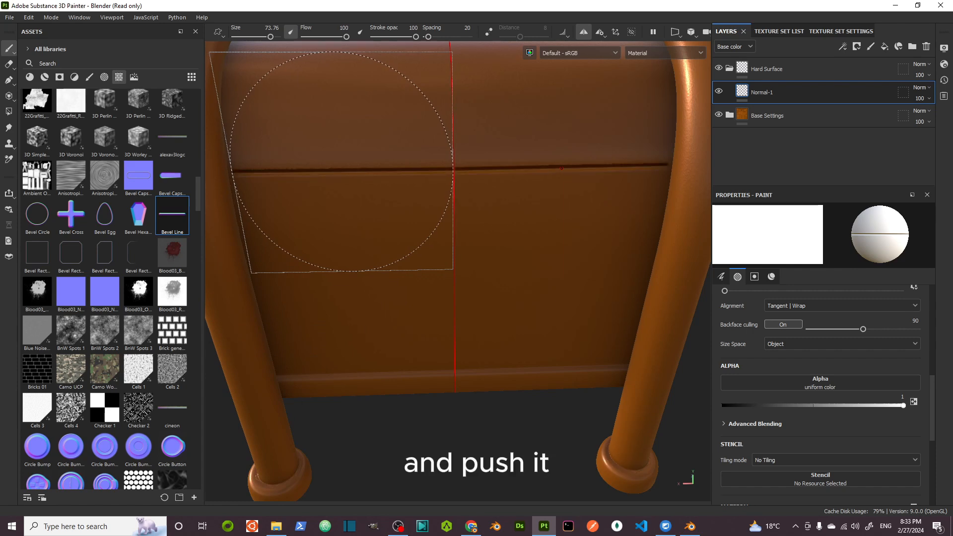
{"action": "scroll", "coordinate": [379, 204], "scroll_direction": "down", "scroll_amount": 5}
{"action": "left_click_drag", "start_coordinate": [360, 235], "coordinate": [749, 306], "text": "alt"}
{"action": "middle_click_drag", "start_coordinate": [415, 264], "coordinate": [472, 258], "text": "alt"}
{"action": "left_click_drag", "start_coordinate": [473, 257], "coordinate": [463, 207], "text": "alt"}
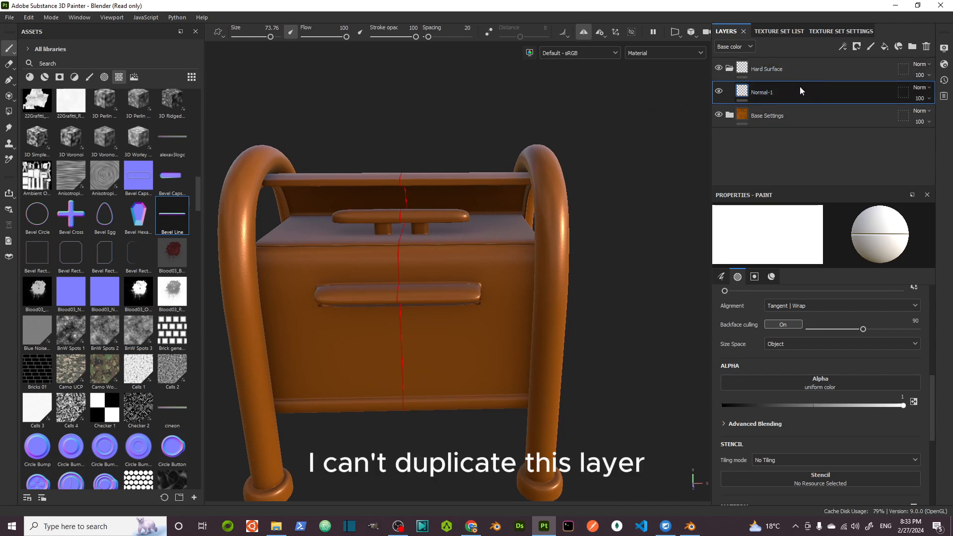
{"action": "left_click_drag", "start_coordinate": [477, 246], "coordinate": [481, 293], "text": "alt"}
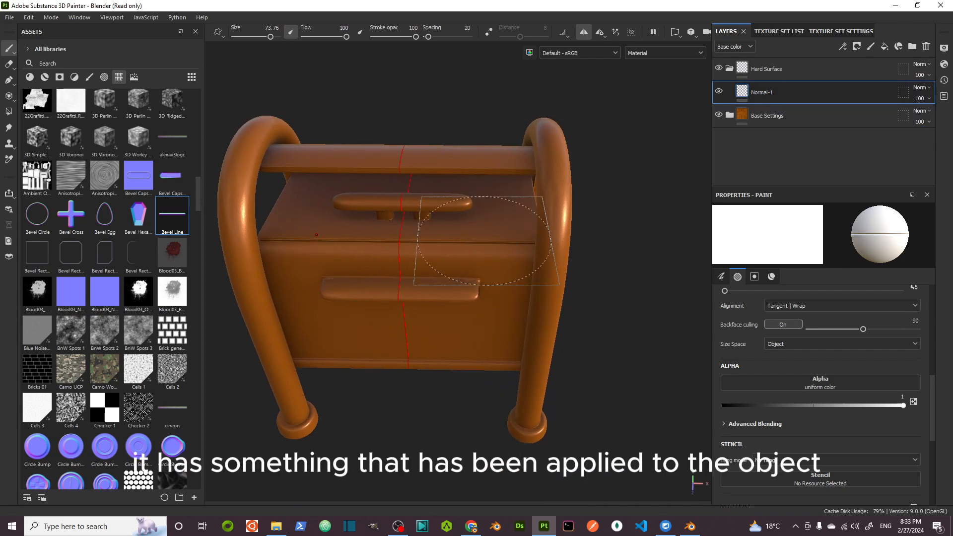
{"action": "mouse_move", "coordinate": [403, 198]}
{"action": "left_mouse_down", "text": "alt"}
{"action": "mouse_move", "coordinate": [432, 240]}
{"action": "mouse_move", "coordinate": [323, 213]}
{"action": "mouse_move", "coordinate": [437, 212]}
{"action": "mouse_move", "coordinate": [425, 207]}
{"action": "mouse_move", "coordinate": [440, 186]}
{"action": "left_mouse_up", "text": "alt"}
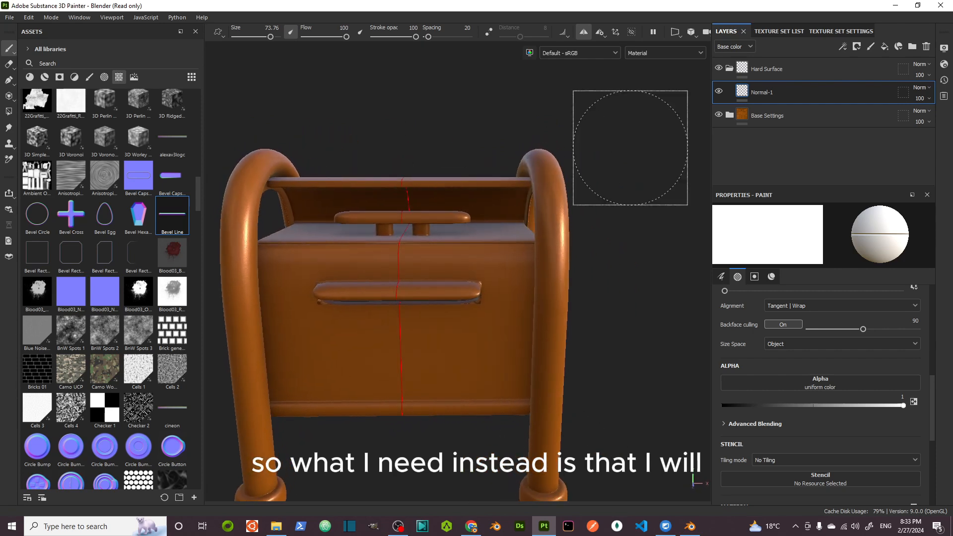
Step: Add a paint layer above Normal-1 and name it Normal-2
{"action": "left_click", "coordinate": [871, 47]}
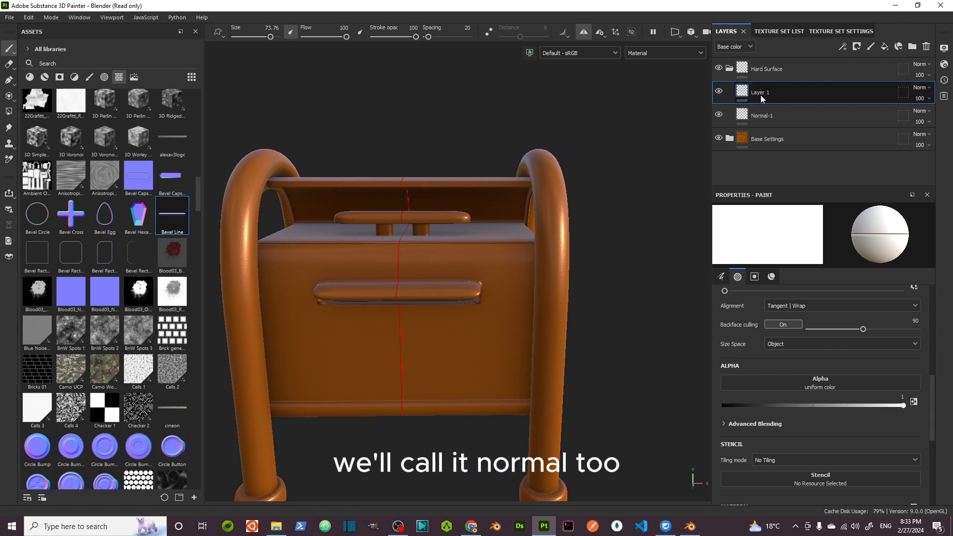
{"action": "double_click", "coordinate": [761, 94]}
{"action": "type", "text": "N"}
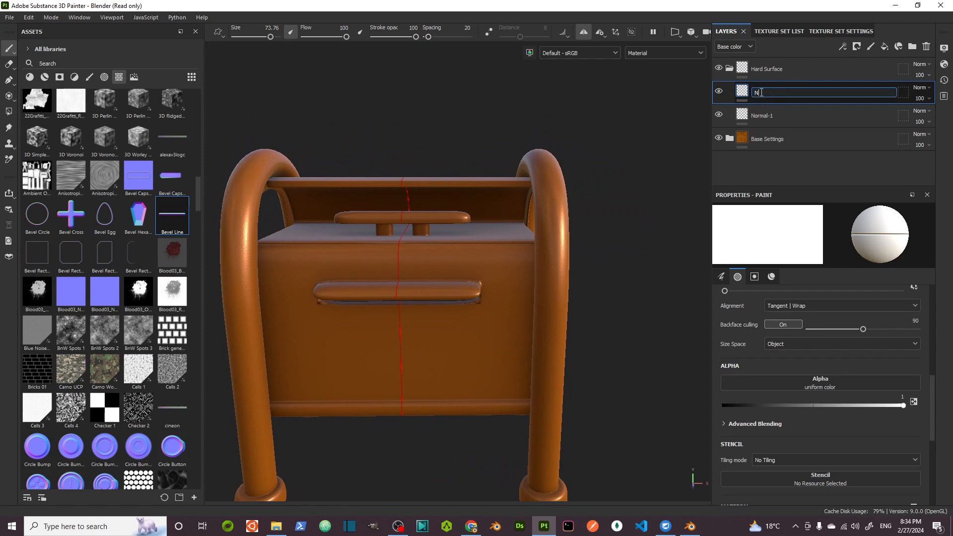
{"action": "type", "text": "o"}
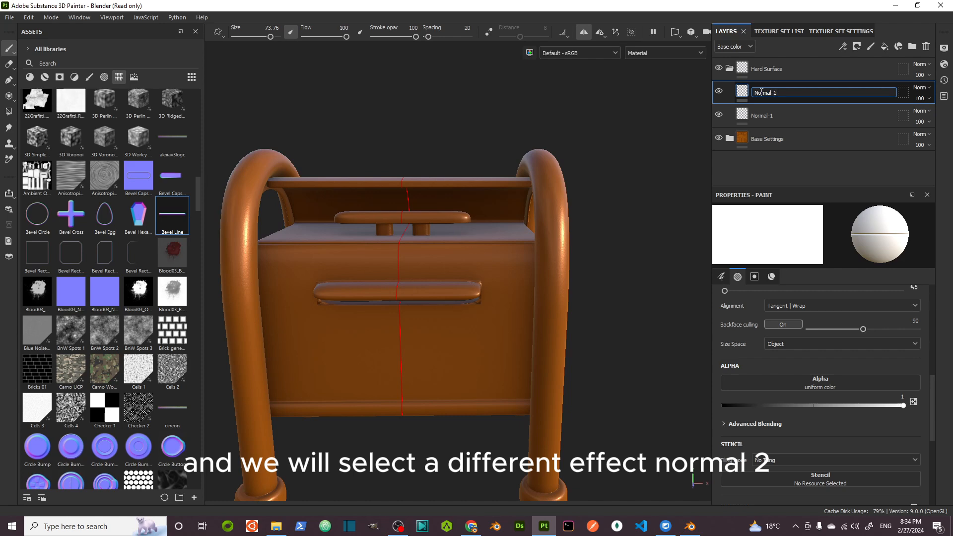
{"action": "type", "text": "rmal-2"}
{"action": "key", "text": "Return"}
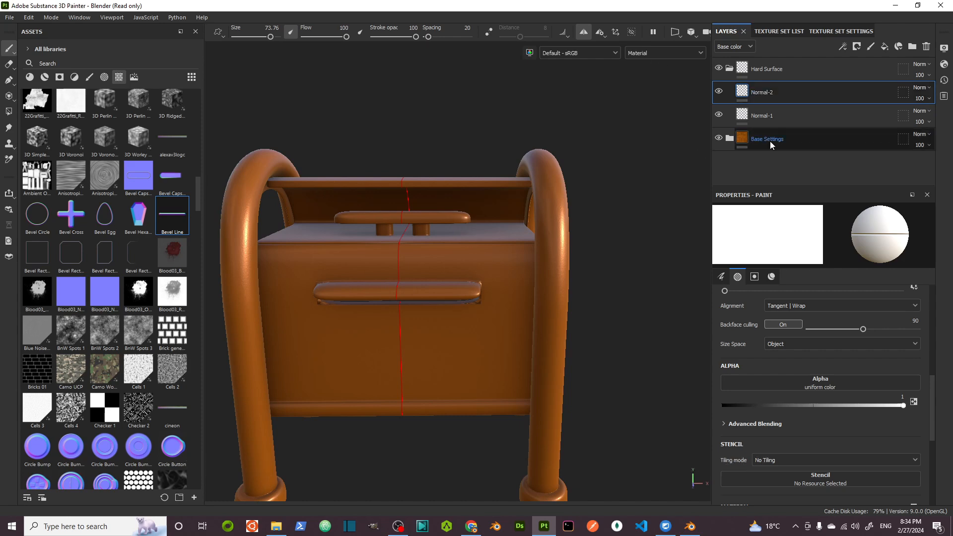
Step: Replace the brush material's Bevel Line normal with Bevel Rectangle Corner
{"action": "scroll", "coordinate": [789, 353], "scroll_direction": "down", "scroll_amount": 5}
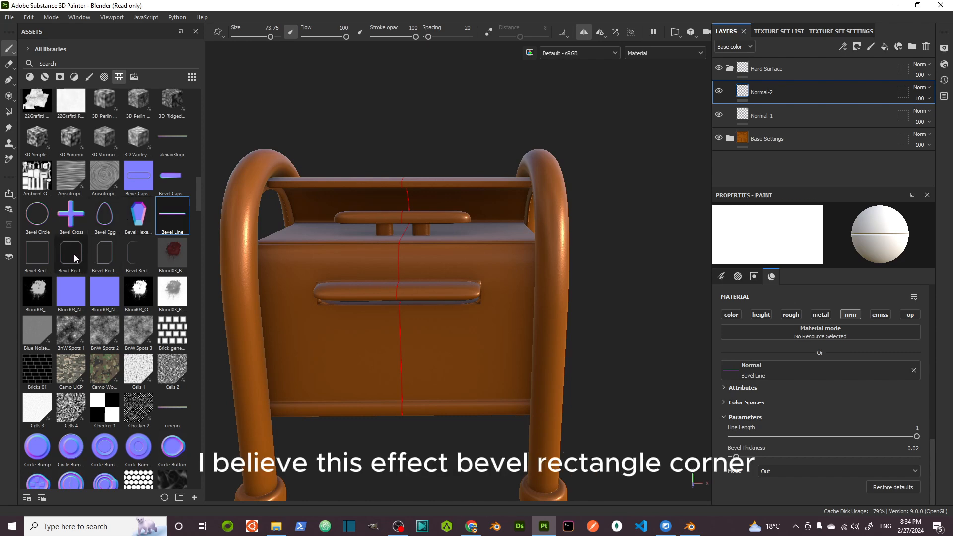
{"action": "mouse_move", "coordinate": [74, 255]}
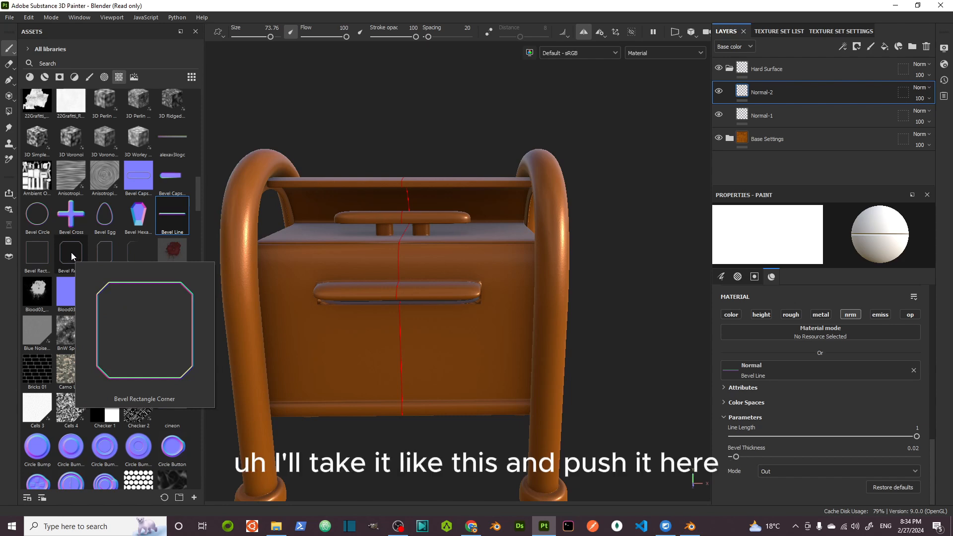
{"action": "left_click_drag", "start_coordinate": [71, 252], "coordinate": [802, 425]}
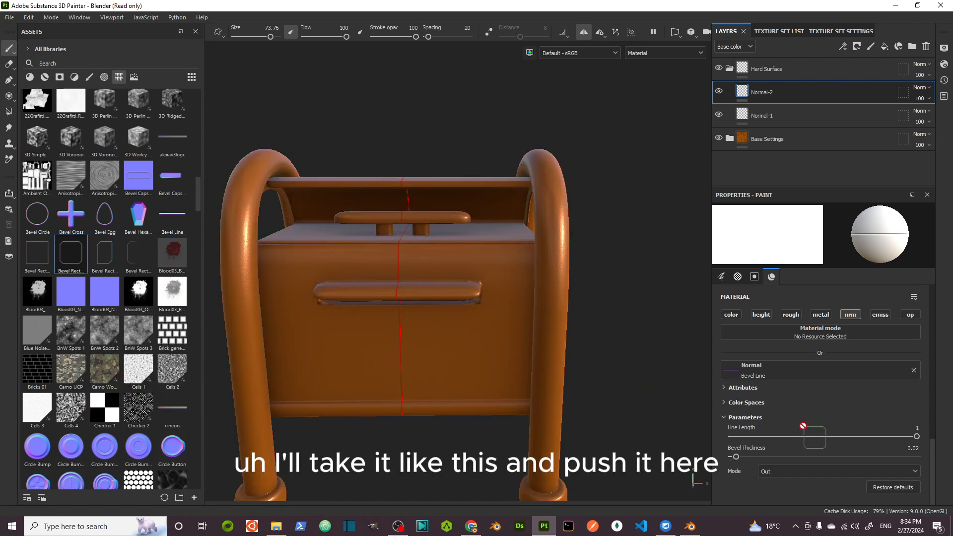
{"action": "left_click_drag", "start_coordinate": [757, 370], "coordinate": [758, 370]}
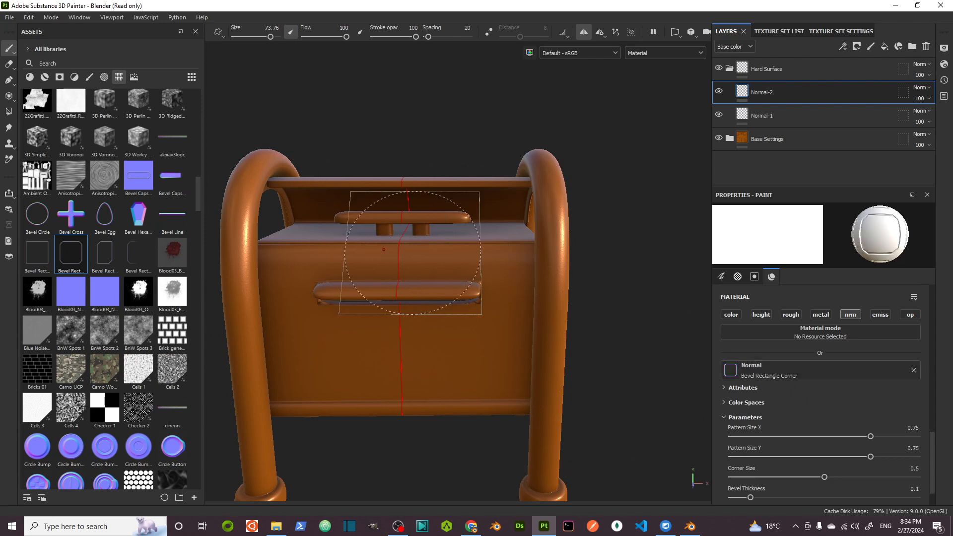
Step: With symmetry turned off, stamp one Bevel Rectangle Corner at brush size 99.6 in the middle of the mailbox's back
{"action": "left_click_drag", "start_coordinate": [414, 348], "coordinate": [404, 298], "text": "alt"}
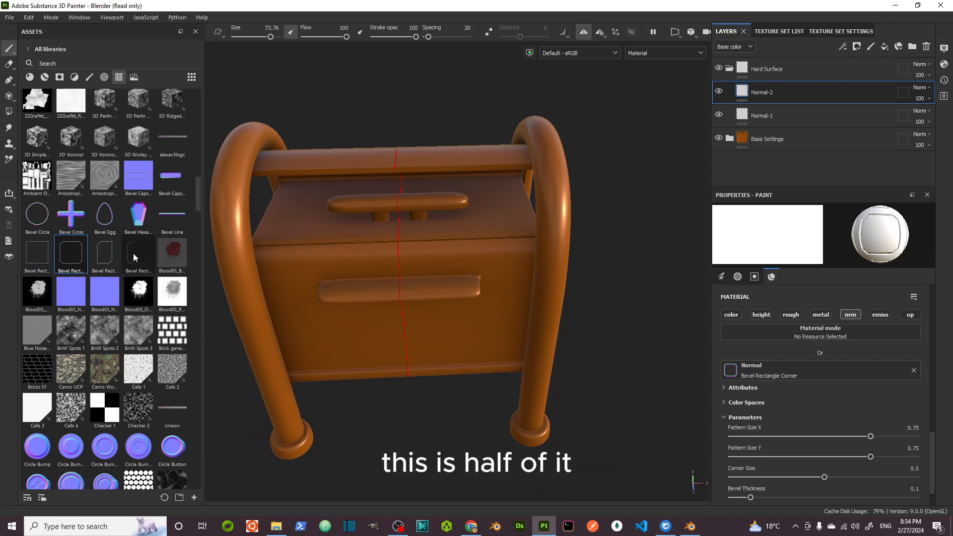
{"action": "mouse_move", "coordinate": [133, 256]}
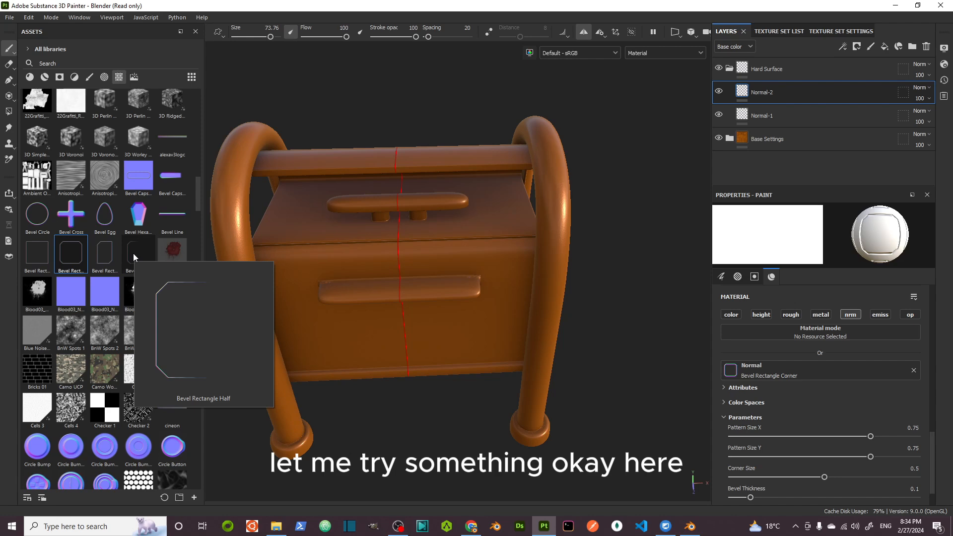
{"action": "mouse_move", "coordinate": [536, 245]}
{"action": "left_mouse_down", "text": "alt"}
{"action": "mouse_move", "coordinate": [400, 215]}
{"action": "mouse_move", "coordinate": [362, 219]}
{"action": "mouse_move", "coordinate": [425, 251]}
{"action": "mouse_move", "coordinate": [362, 217]}
{"action": "mouse_move", "coordinate": [324, 237]}
{"action": "mouse_move", "coordinate": [549, 240]}
{"action": "mouse_move", "coordinate": [487, 248]}
{"action": "left_mouse_up", "text": "alt"}
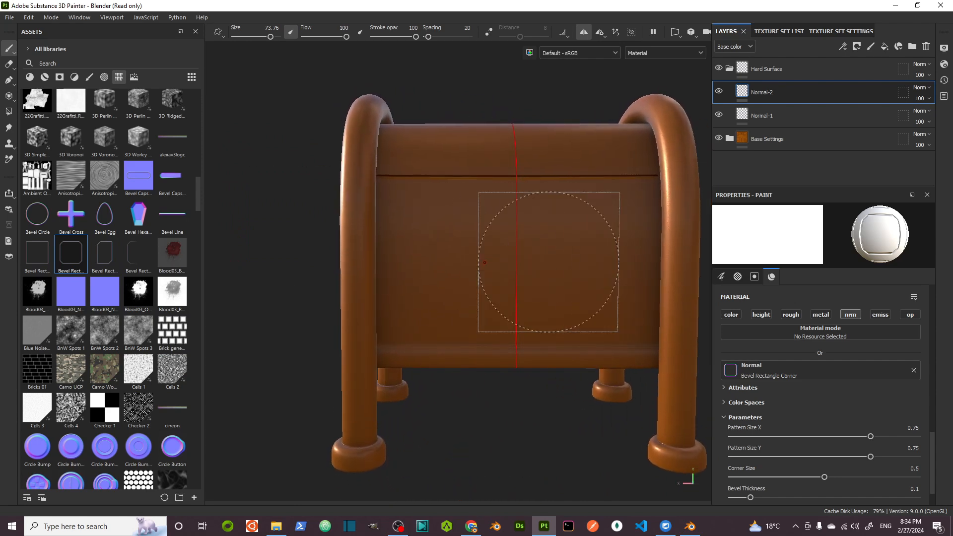
{"action": "middle_click_drag", "start_coordinate": [600, 260], "coordinate": [523, 253], "text": "alt"}
{"action": "left_click_drag", "start_coordinate": [485, 253], "coordinate": [484, 251], "text": "alt"}
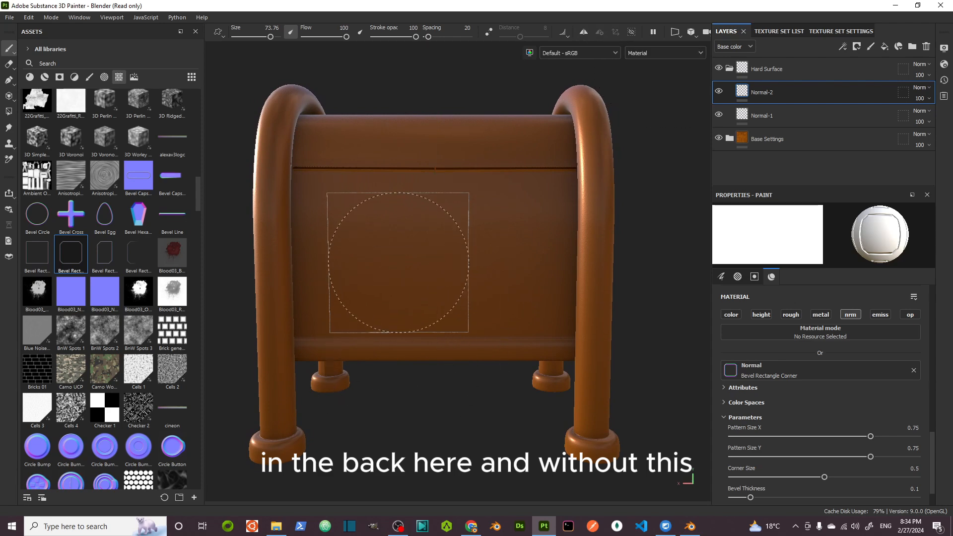
{"action": "right_click_drag", "start_coordinate": [410, 251], "coordinate": [437, 250], "text": "ctrl"}
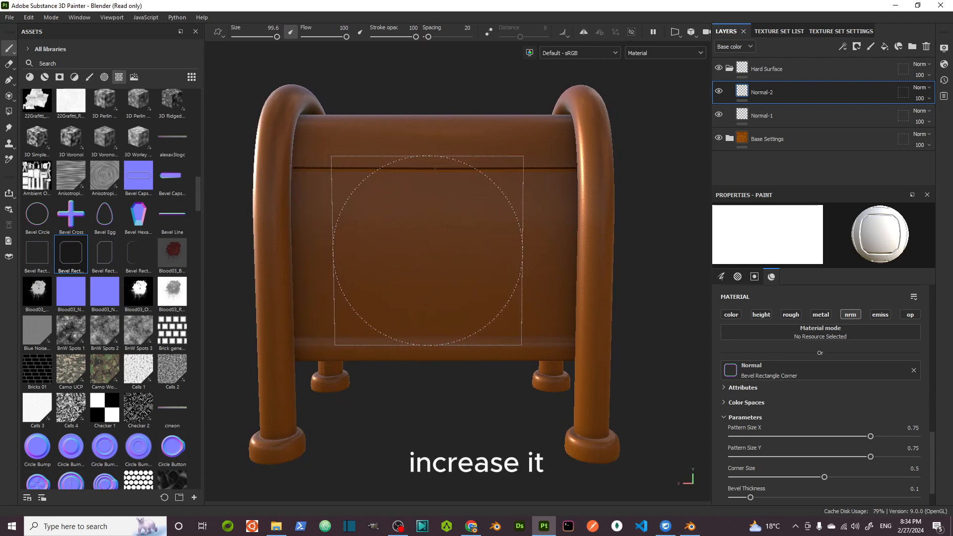
{"action": "left_click", "coordinate": [438, 253]}
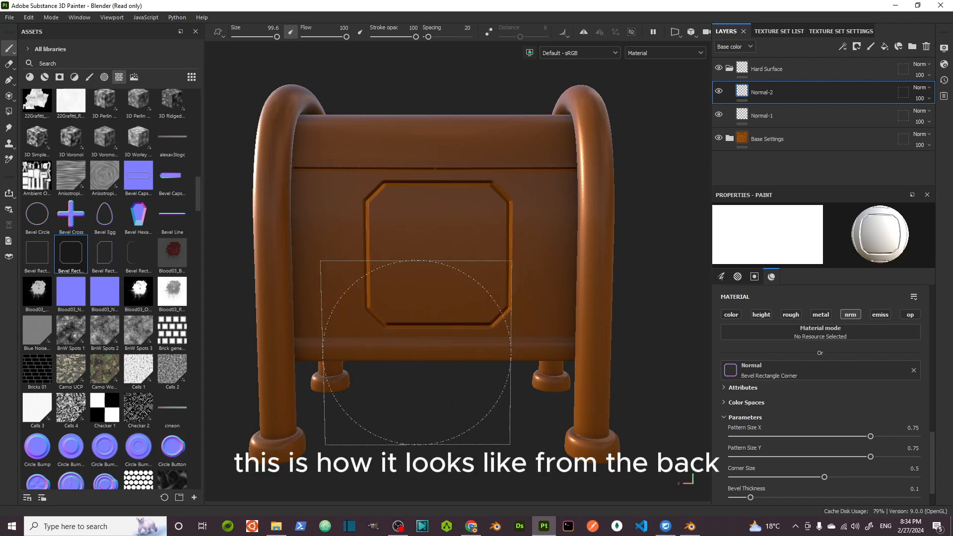
Step: Undo the Bevel Rectangle Corner stamp on the mailbox's back
{"action": "left_click_drag", "start_coordinate": [398, 348], "coordinate": [445, 298], "text": "alt"}
{"action": "key", "text": "ctrl+z"}
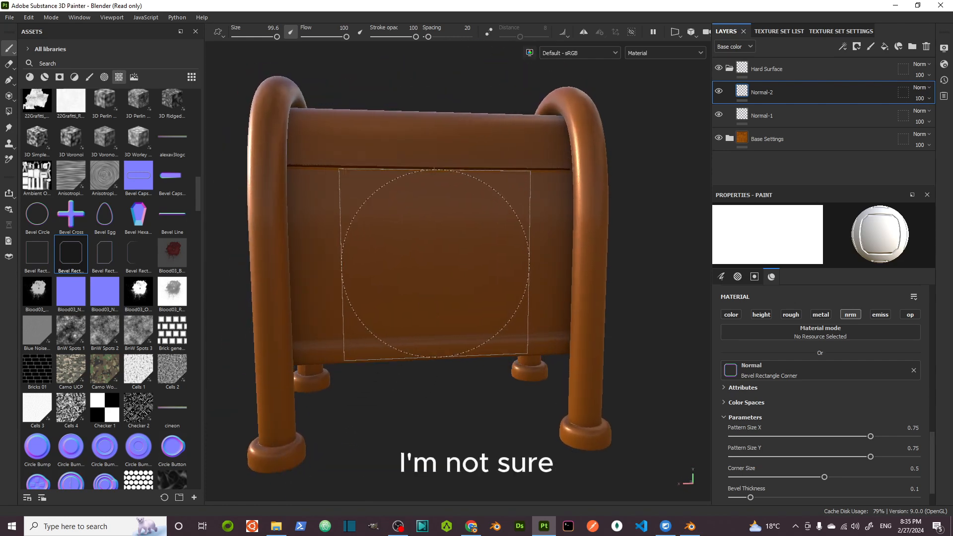
{"action": "scroll", "coordinate": [429, 271], "scroll_direction": "down", "scroll_amount": 3}
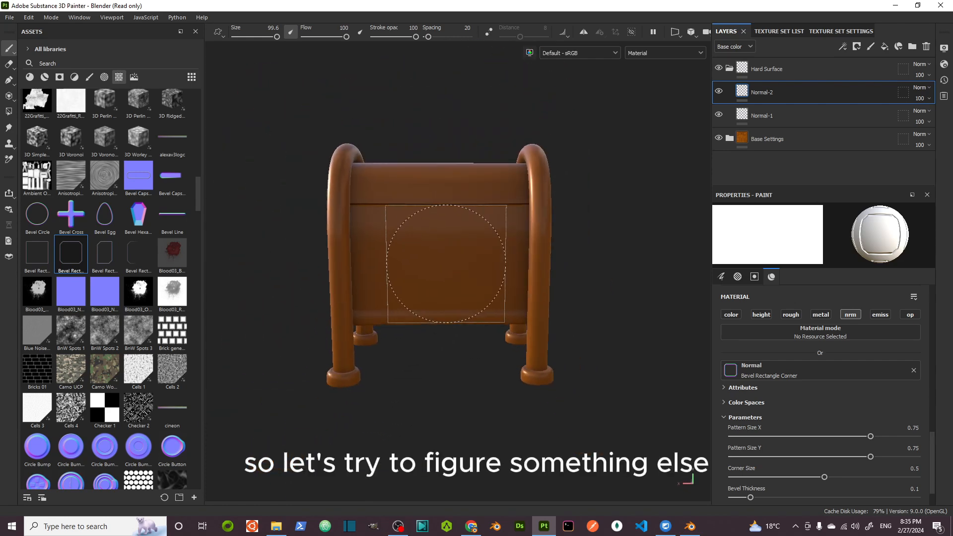
Step: Switch the 3D viewport from perspective to orthographic projection while facing the mailbox's side
{"action": "left_click_drag", "start_coordinate": [432, 272], "coordinate": [320, 248], "text": "alt"}
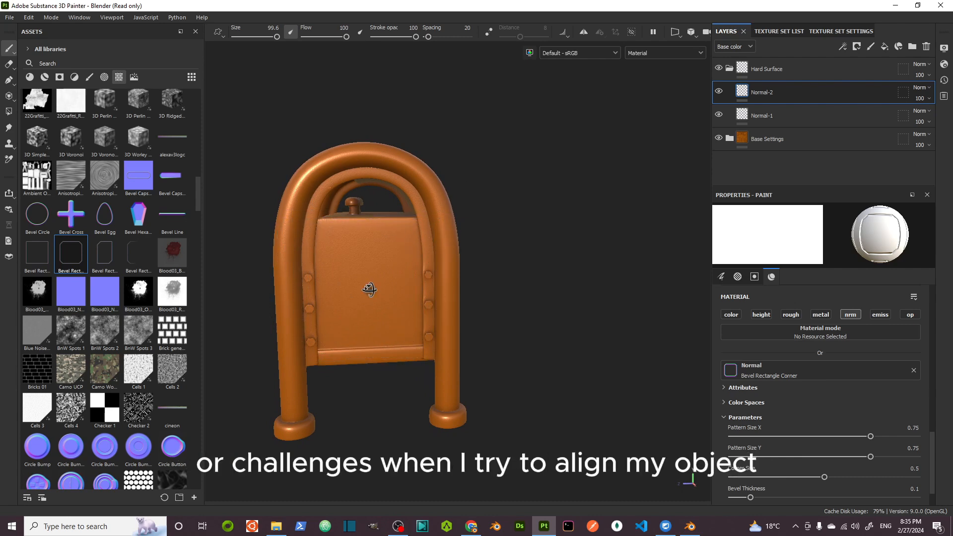
{"action": "left_click_drag", "start_coordinate": [369, 290], "coordinate": [367, 290], "text": "alt"}
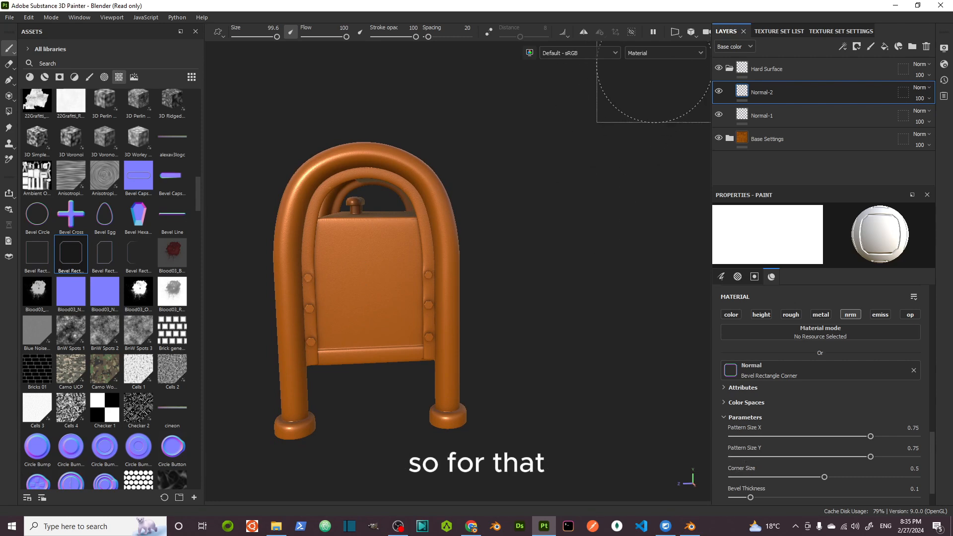
{"action": "left_click", "coordinate": [691, 31]}
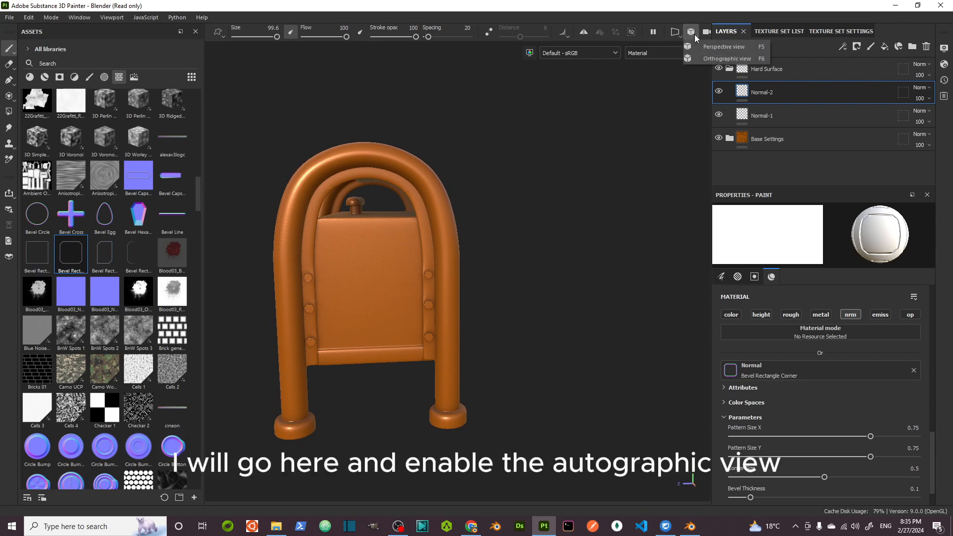
{"action": "left_click", "coordinate": [713, 60]}
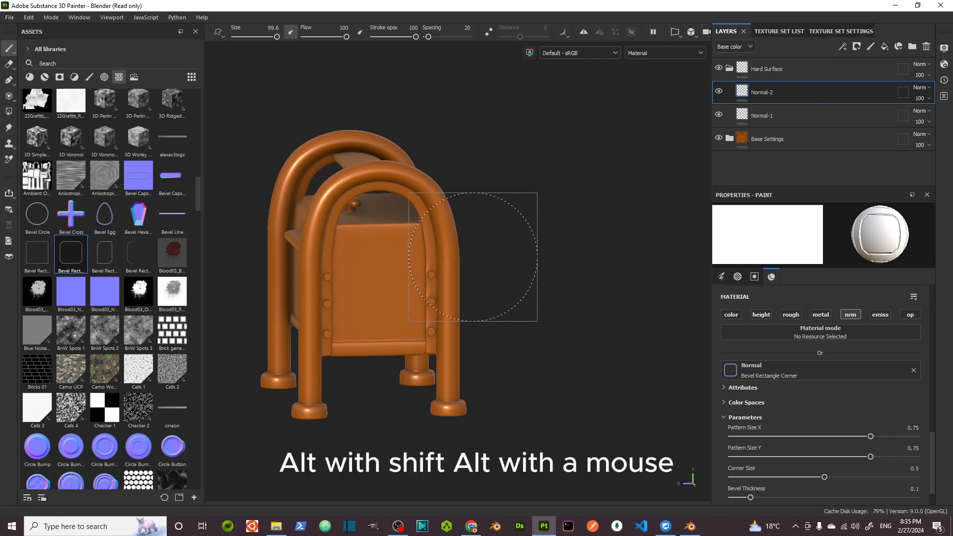
Step: Snap the orthographic camera to the mailbox's side, front and top, and align it squarely with the side panel
{"action": "middle_click_drag", "start_coordinate": [460, 260], "coordinate": [511, 250], "text": "alt"}
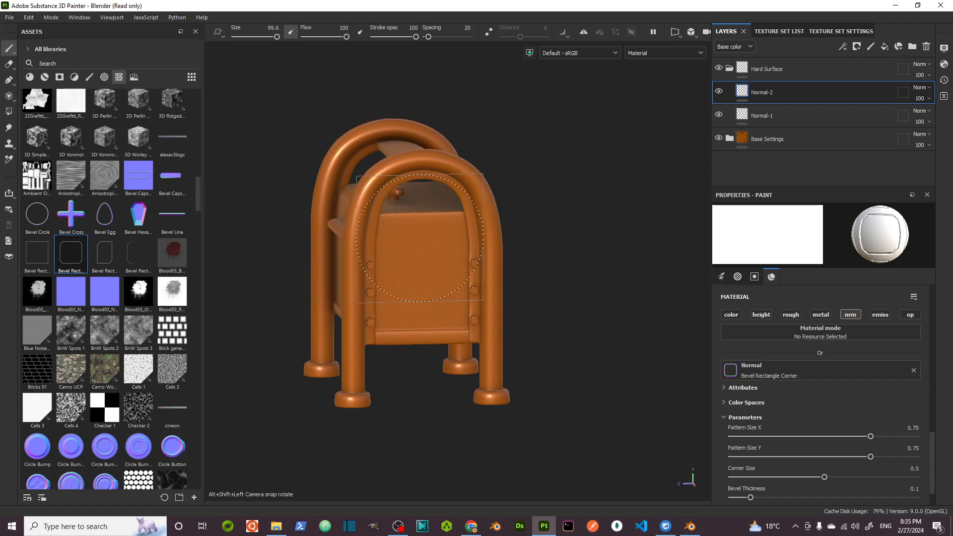
{"action": "left_click_drag", "start_coordinate": [461, 246], "coordinate": [476, 259], "text": "alt+shift"}
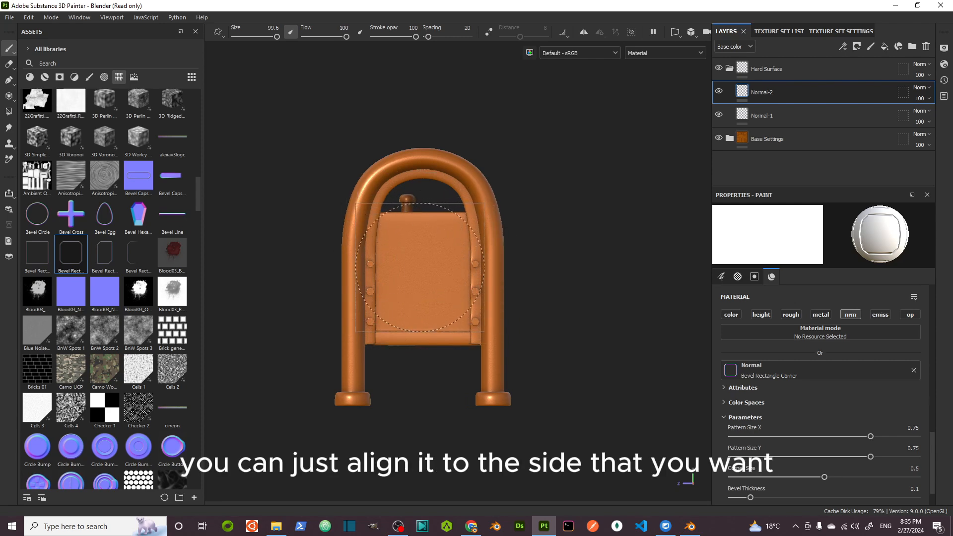
{"action": "left_click_drag", "start_coordinate": [421, 267], "coordinate": [437, 255], "text": "alt+shift"}
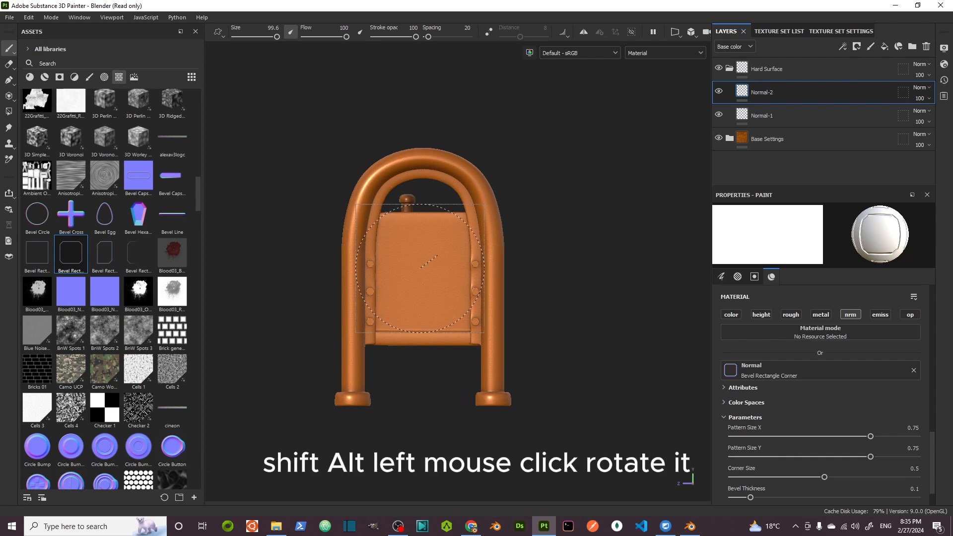
{"action": "left_click_drag", "start_coordinate": [452, 294], "coordinate": [584, 340], "text": "alt"}
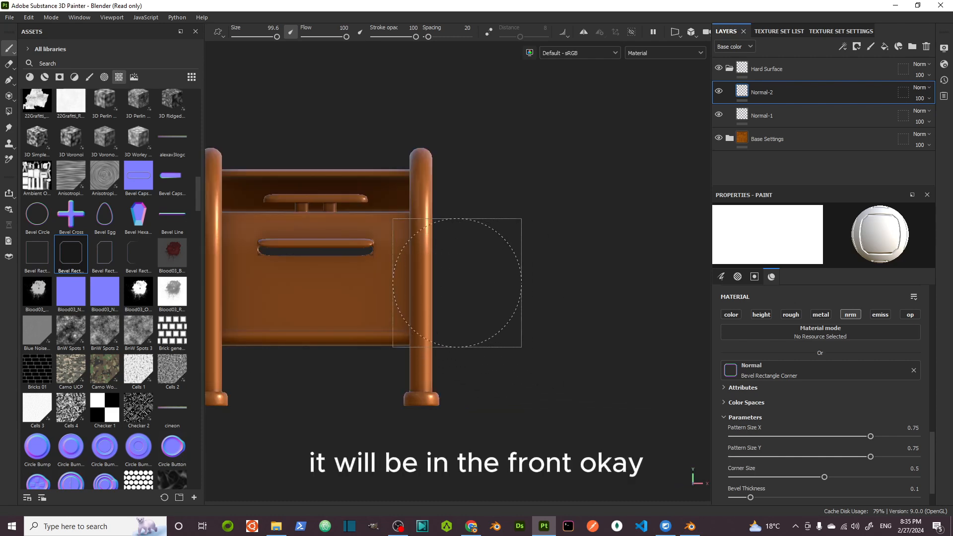
{"action": "middle_click_drag", "start_coordinate": [457, 281], "coordinate": [570, 298], "text": "alt"}
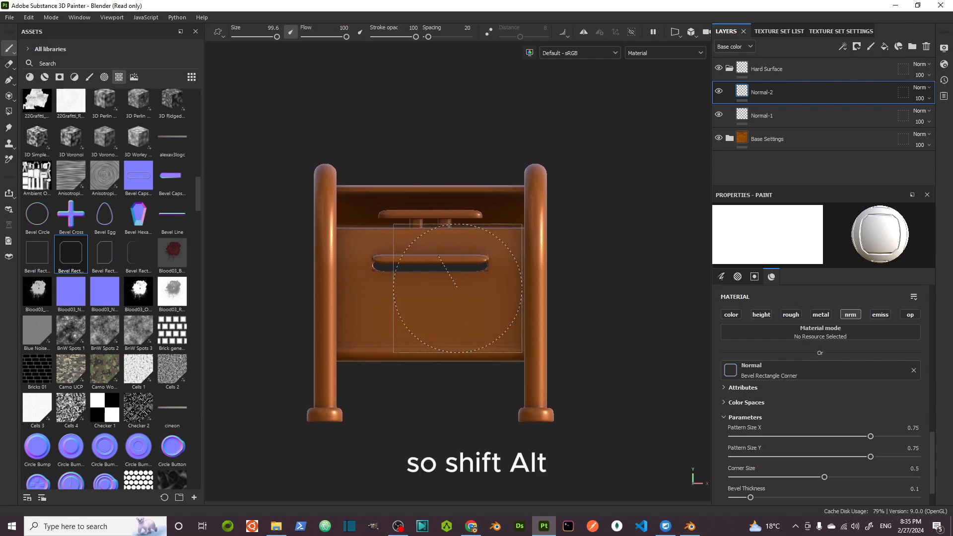
{"action": "left_click_drag", "start_coordinate": [447, 290], "coordinate": [476, 396], "text": "alt+shift"}
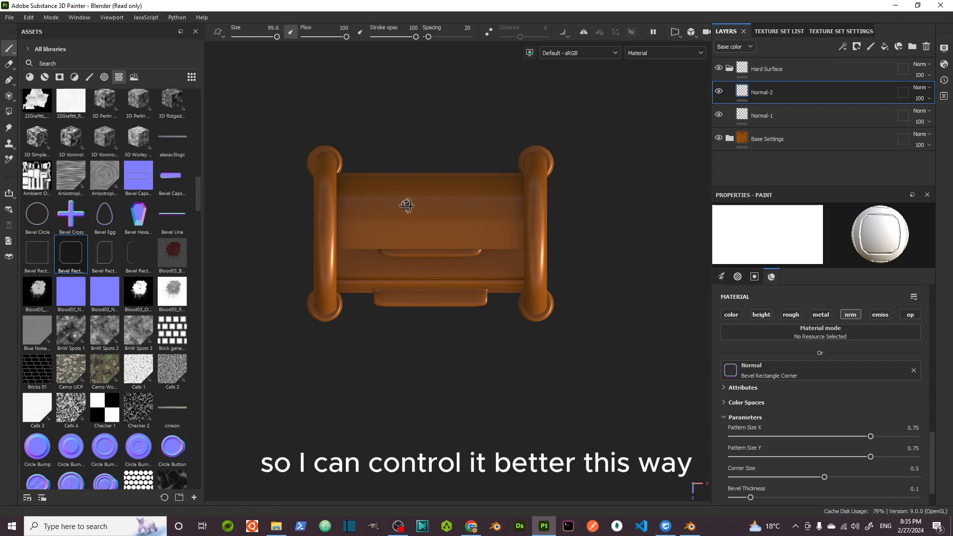
{"action": "left_click_drag", "start_coordinate": [406, 205], "coordinate": [321, 184], "text": "alt"}
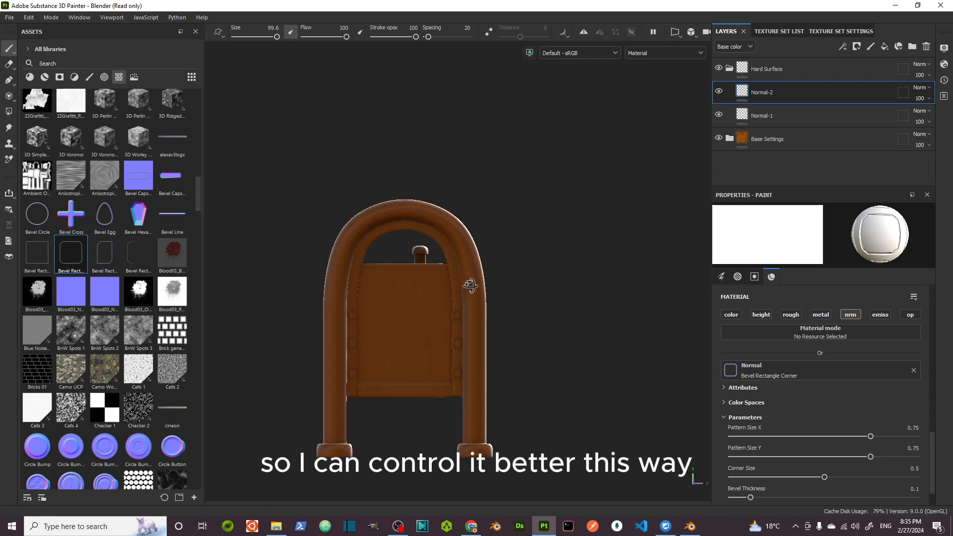
{"action": "left_click_drag", "start_coordinate": [469, 285], "coordinate": [723, 262], "text": "alt"}
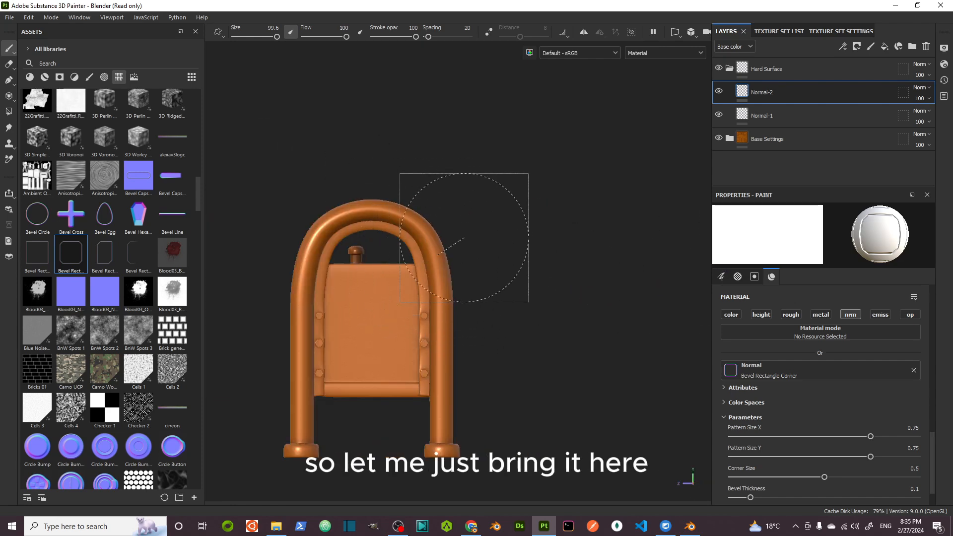
{"action": "middle_click_drag", "start_coordinate": [421, 278], "coordinate": [424, 279], "text": "alt"}
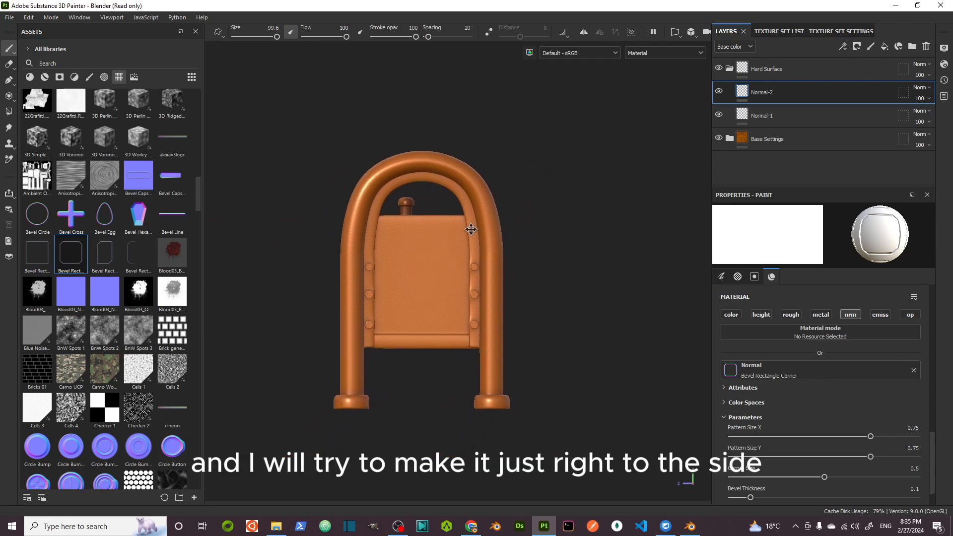
{"action": "scroll", "coordinate": [419, 252], "scroll_direction": "up", "scroll_amount": 5}
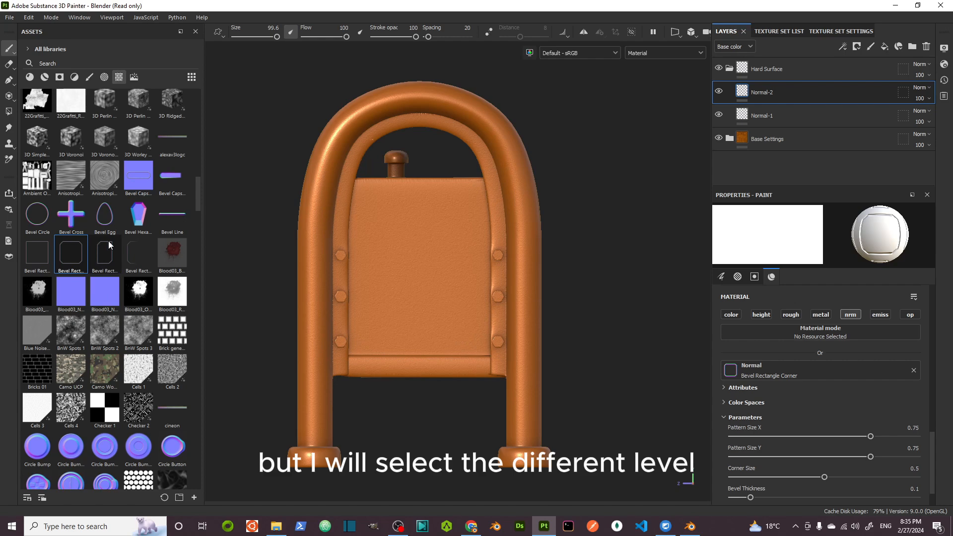
Step: Replace the brush's normal with Niche Rectangle Bottom and try one stamp at brush size 99.6 on the mailbox's side panel
{"action": "scroll", "coordinate": [119, 251], "scroll_direction": "down", "scroll_amount": 15}
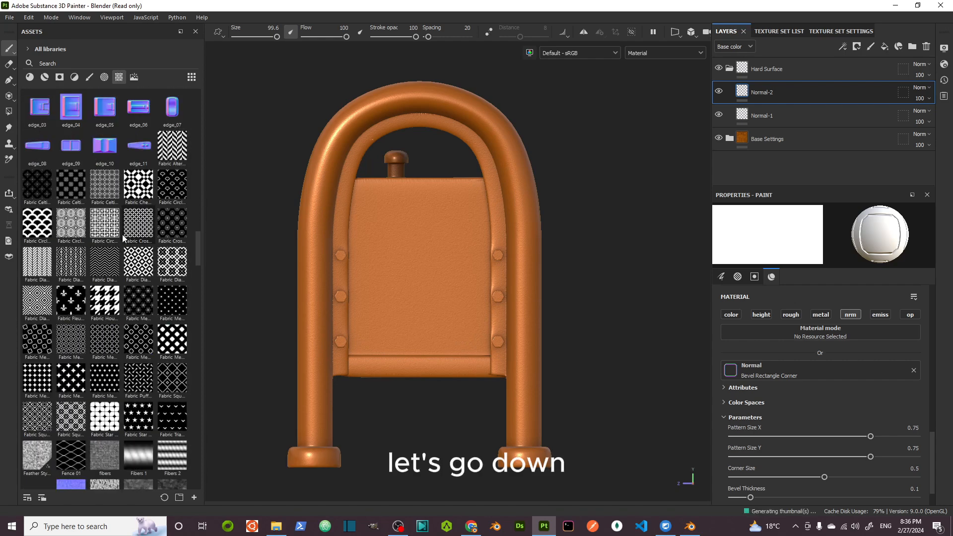
{"action": "scroll", "coordinate": [118, 208], "scroll_direction": "down", "scroll_amount": 12}
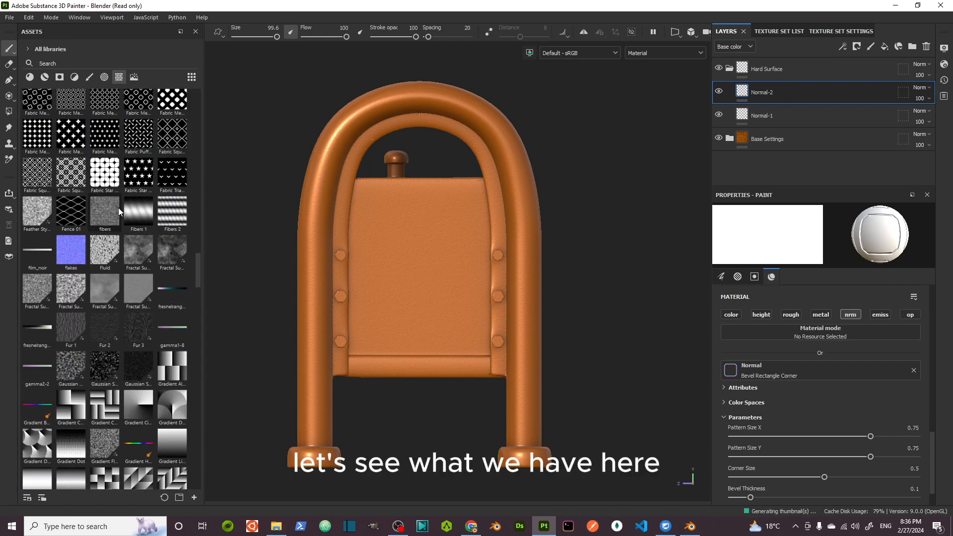
{"action": "scroll", "coordinate": [120, 210], "scroll_direction": "down", "scroll_amount": 15}
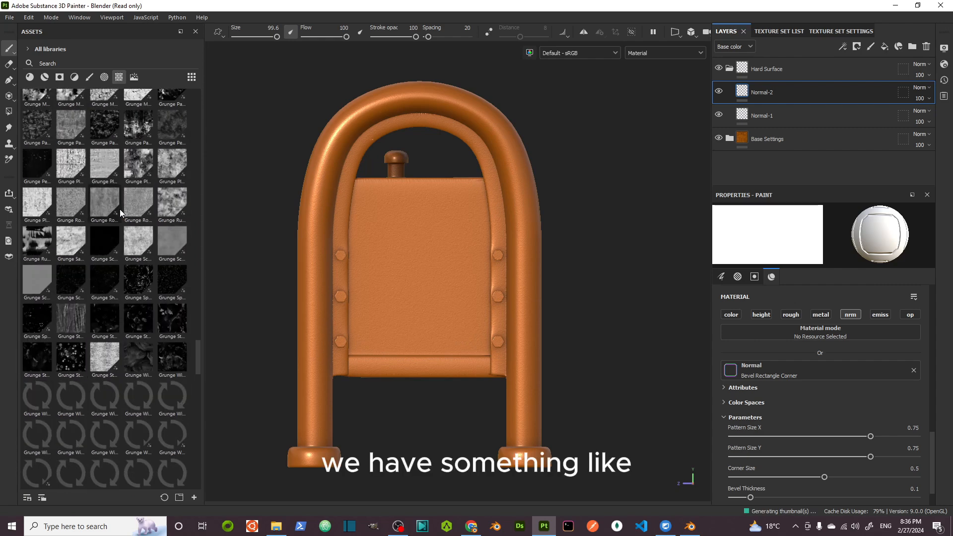
{"action": "scroll", "coordinate": [120, 209], "scroll_direction": "down", "scroll_amount": 3}
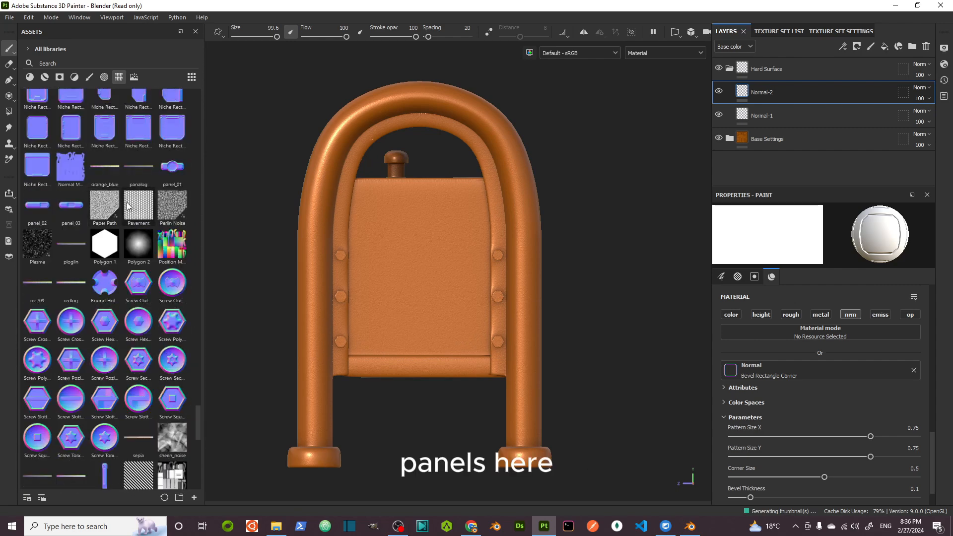
{"action": "scroll", "coordinate": [115, 222], "scroll_direction": "up", "scroll_amount": 3}
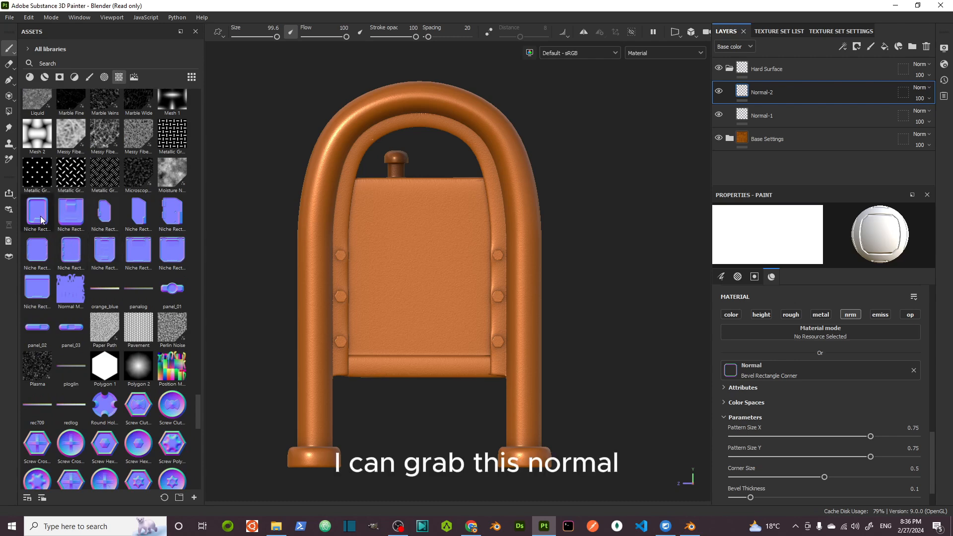
{"action": "left_click_drag", "start_coordinate": [127, 232], "coordinate": [731, 370]}
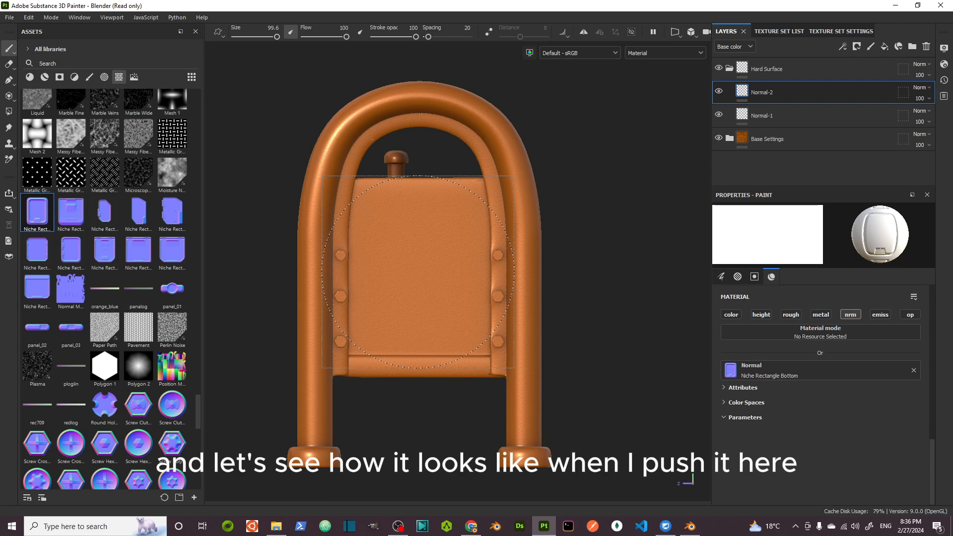
{"action": "left_click", "coordinate": [418, 271]}
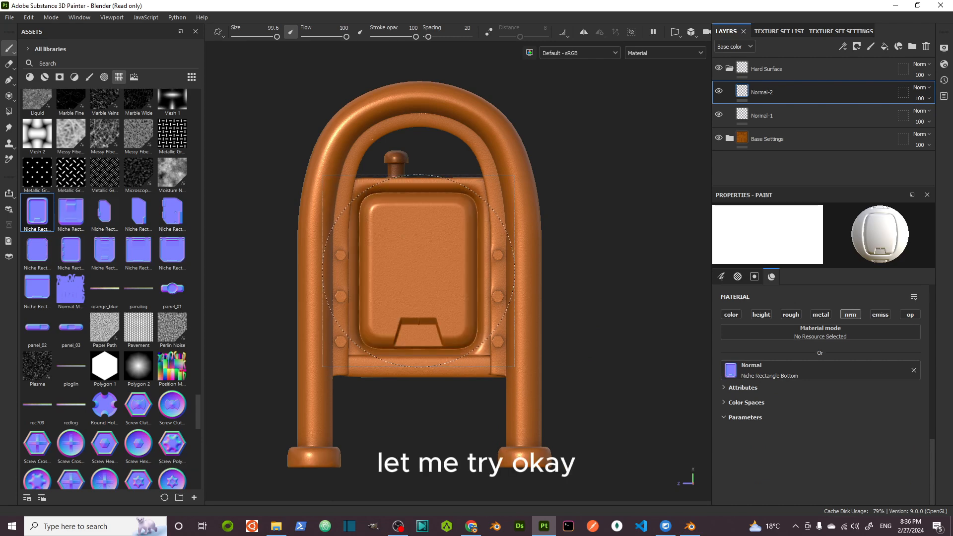
{"action": "left_click_drag", "start_coordinate": [422, 387], "coordinate": [437, 370], "text": "alt"}
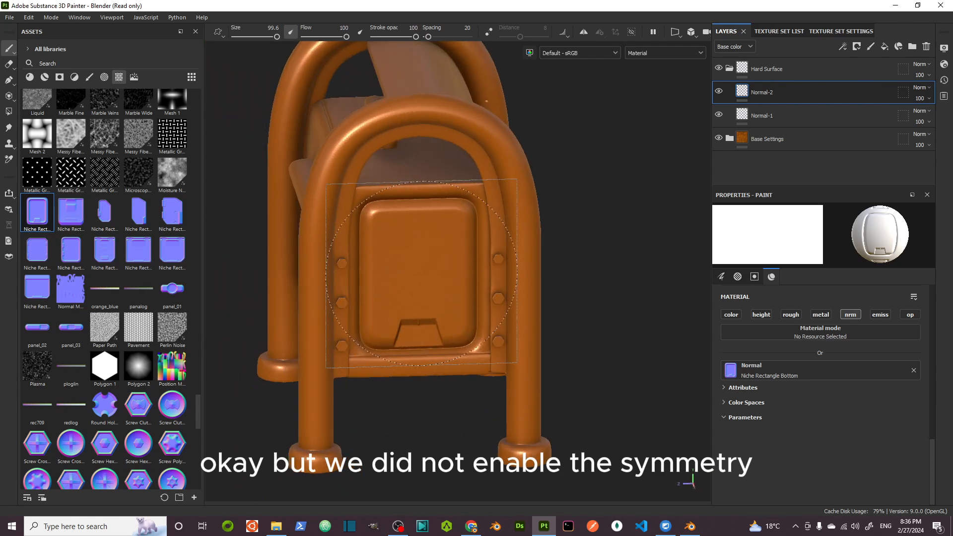
Step: Enable symmetry and replace the brush material's normal with Niche Rectangle Corner Wide
{"action": "left_click", "coordinate": [584, 32]}
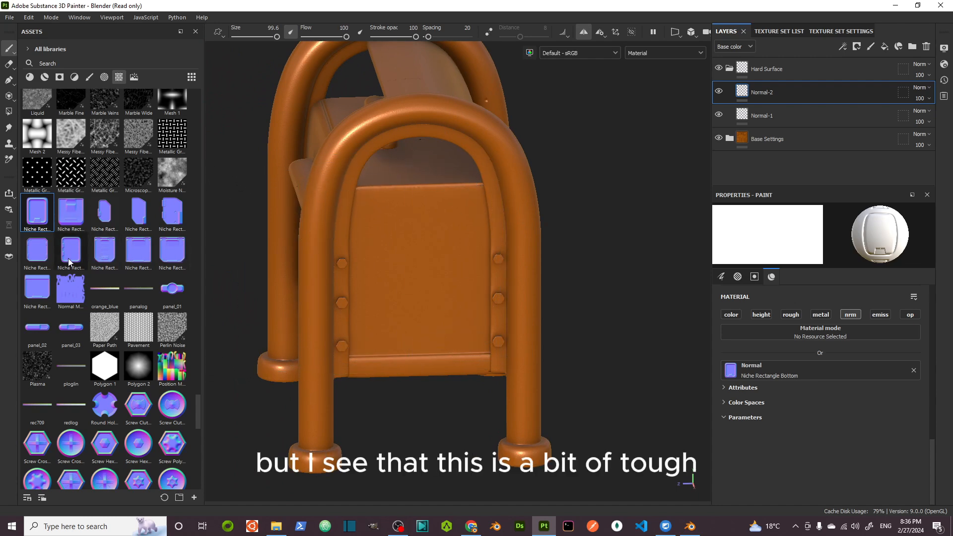
{"action": "left_click", "coordinate": [37, 251]}
{"action": "left_click_drag", "start_coordinate": [38, 261], "coordinate": [730, 370]}
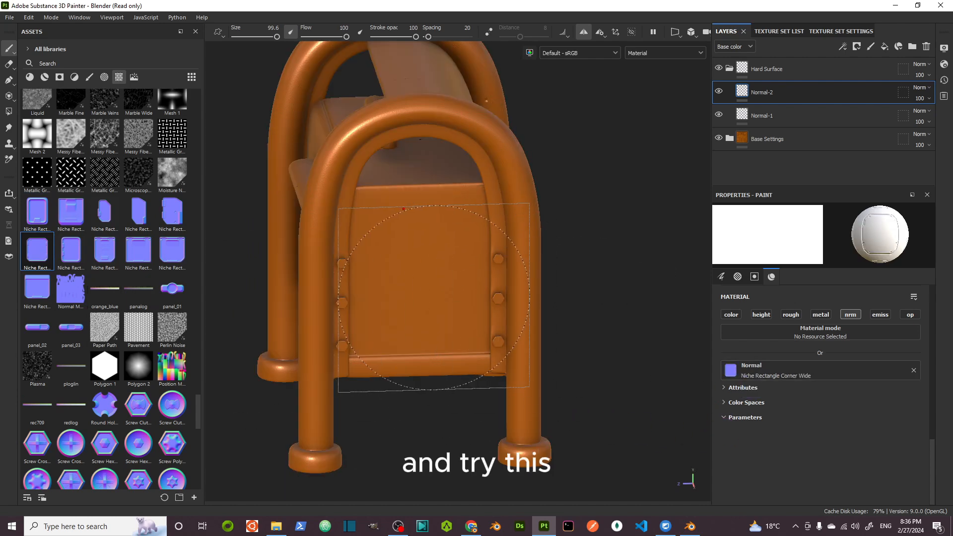
Step: Try a mirrored Niche Rectangle Corner Wide stamp at brush size 99.6 on the side panel, check its edges, and undo it
{"action": "left_click_drag", "start_coordinate": [425, 298], "coordinate": [415, 290], "text": "alt+shift"}
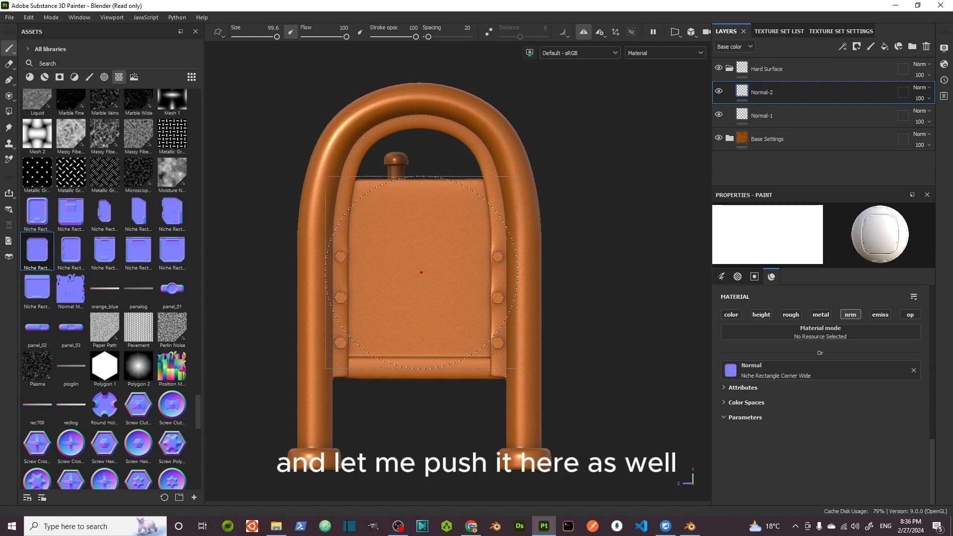
{"action": "left_click", "coordinate": [421, 272]}
{"action": "left_click_drag", "start_coordinate": [420, 272], "coordinate": [456, 301], "text": "alt"}
{"action": "scroll", "coordinate": [469, 227], "scroll_direction": "up", "scroll_amount": 3}
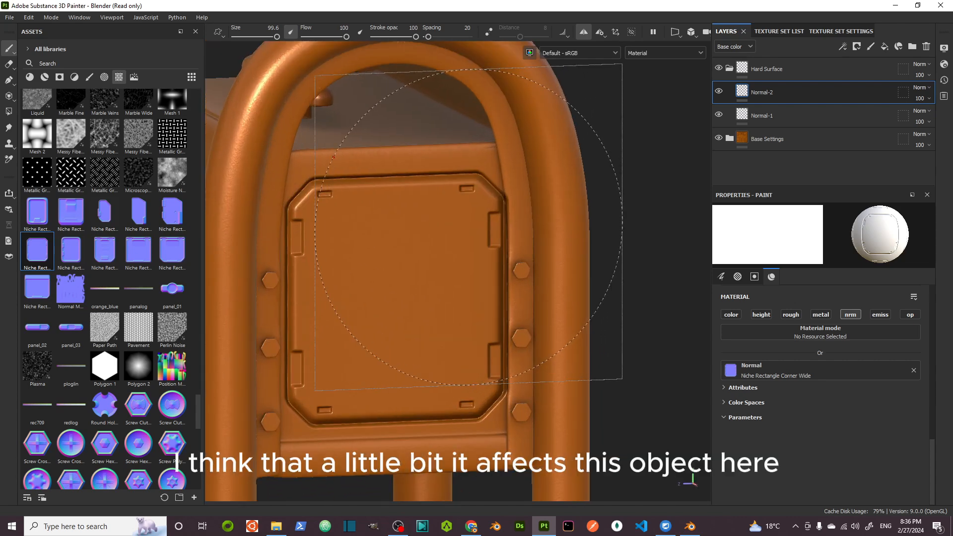
{"action": "mouse_move", "coordinate": [469, 227]}
{"action": "left_mouse_down", "text": "alt"}
{"action": "mouse_move", "coordinate": [515, 255]}
{"action": "mouse_move", "coordinate": [508, 228]}
{"action": "left_mouse_up", "text": "alt"}
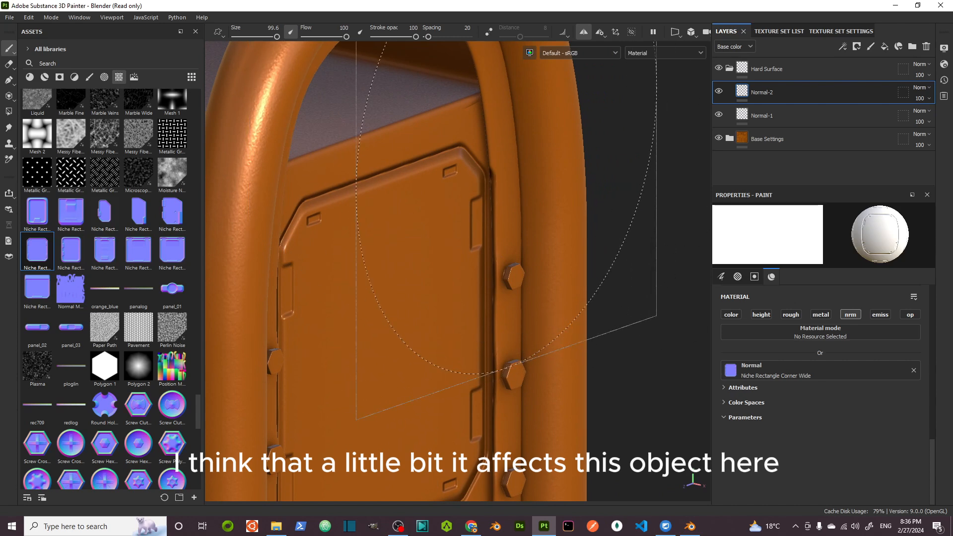
{"action": "scroll", "coordinate": [447, 223], "scroll_direction": "down", "scroll_amount": 4}
{"action": "left_click_drag", "start_coordinate": [385, 228], "coordinate": [349, 241], "text": "alt"}
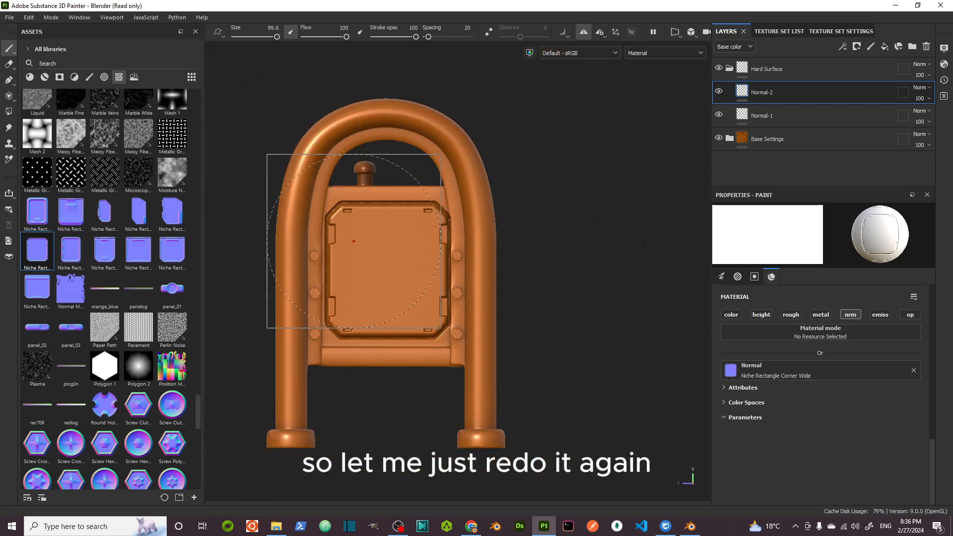
{"action": "key", "text": "ctrl+z"}
Step: Reduce the brush size to 96.03 and stamp the mirrored Niche Rectangle Corner Wide in the middle of the mailbox's side panel
{"action": "scroll", "coordinate": [391, 260], "scroll_direction": "up", "scroll_amount": 1}
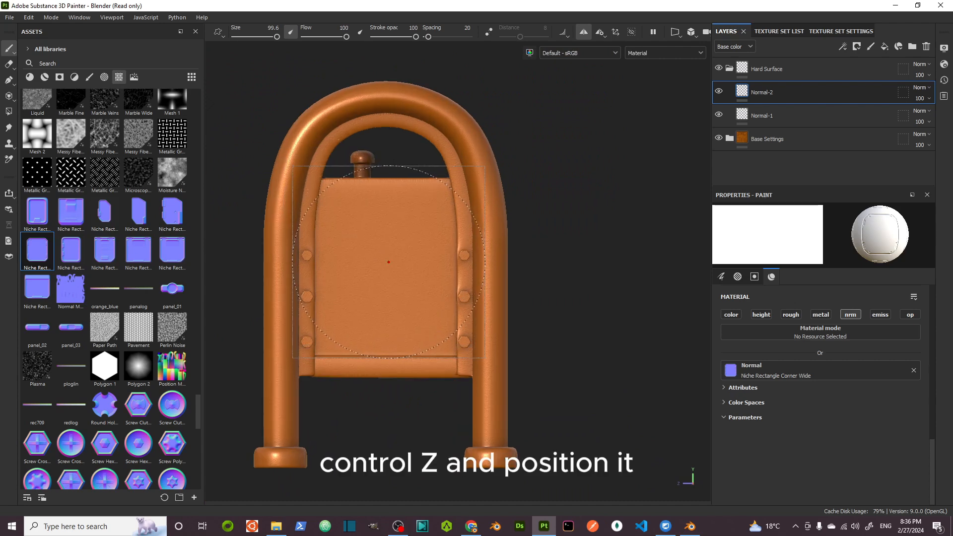
{"action": "right_click_drag", "start_coordinate": [387, 261], "coordinate": [385, 261], "text": "ctrl"}
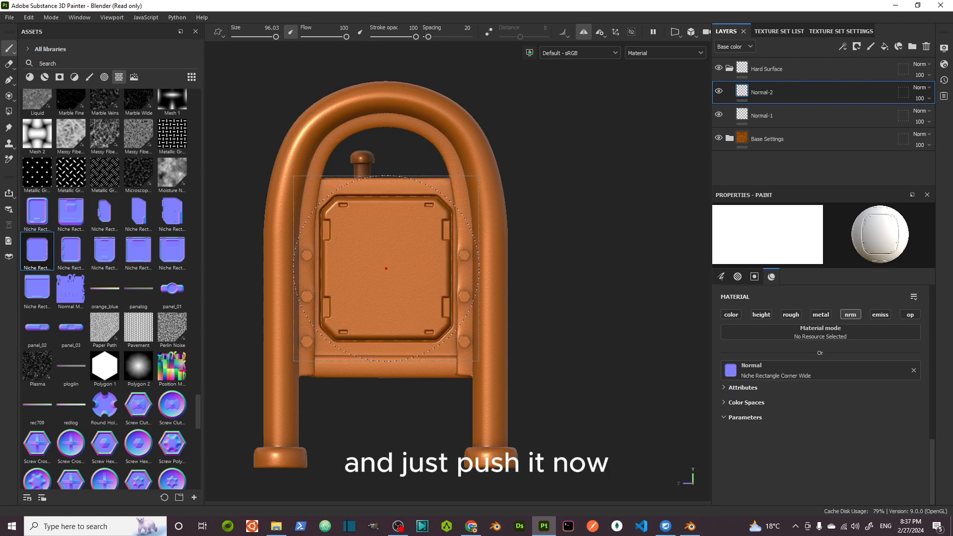
{"action": "mouse_move", "coordinate": [388, 272]}
{"action": "left_mouse_down", "text": "alt"}
{"action": "mouse_move", "coordinate": [462, 310]}
{"action": "mouse_move", "coordinate": [495, 289]}
{"action": "mouse_move", "coordinate": [604, 272]}
{"action": "mouse_move", "coordinate": [366, 270]}
{"action": "left_mouse_up", "text": "alt"}
{"action": "scroll", "coordinate": [440, 275], "scroll_direction": "down", "scroll_amount": 5}
{"action": "scroll", "coordinate": [440, 265], "scroll_direction": "up", "scroll_amount": 5}
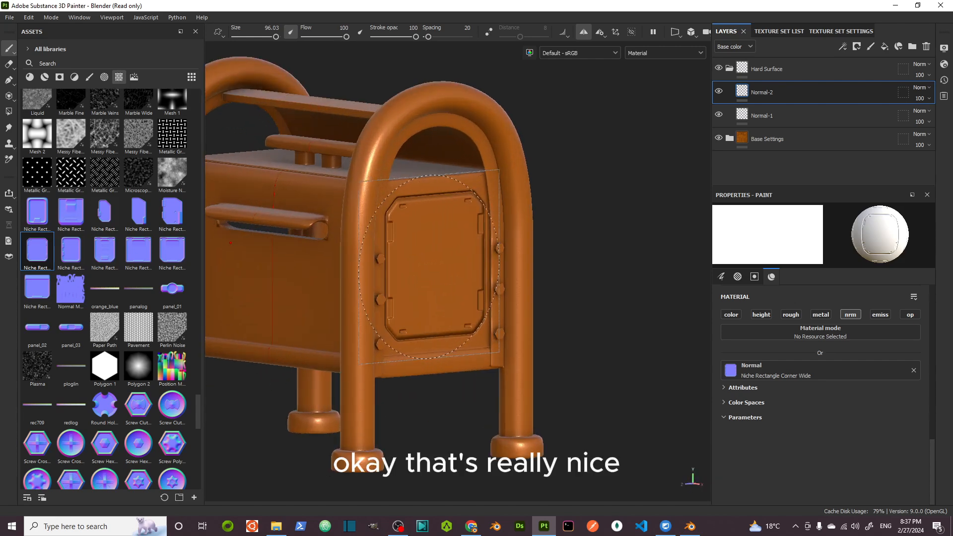
Step: Turn off symmetry and replace the brush material's normal with handle_10
{"action": "mouse_move", "coordinate": [440, 265]}
{"action": "left_mouse_down", "text": "alt"}
{"action": "mouse_move", "coordinate": [485, 308]}
{"action": "mouse_move", "coordinate": [472, 287]}
{"action": "mouse_move", "coordinate": [432, 301]}
{"action": "mouse_move", "coordinate": [440, 336]}
{"action": "mouse_move", "coordinate": [422, 365]}
{"action": "mouse_move", "coordinate": [425, 377]}
{"action": "left_mouse_up", "text": "alt"}
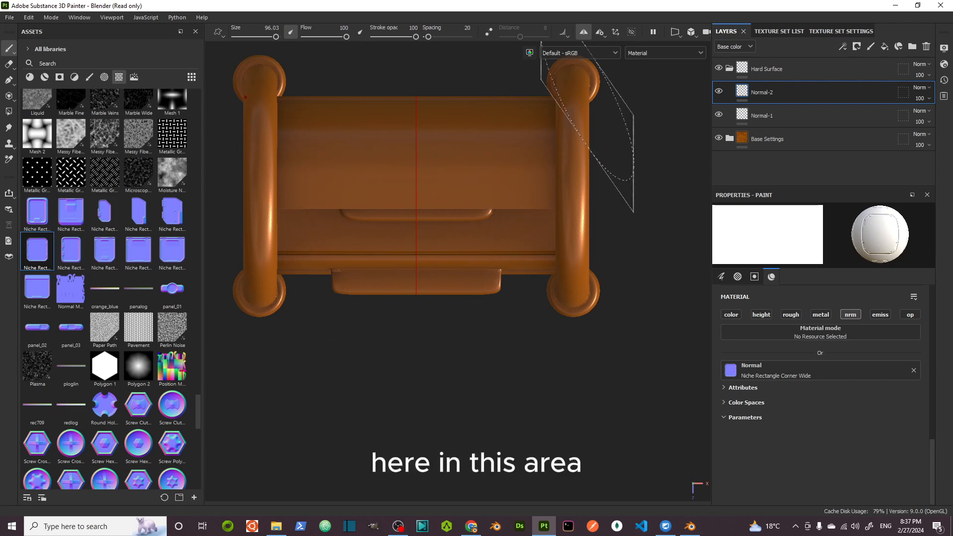
{"action": "left_click", "coordinate": [584, 32]}
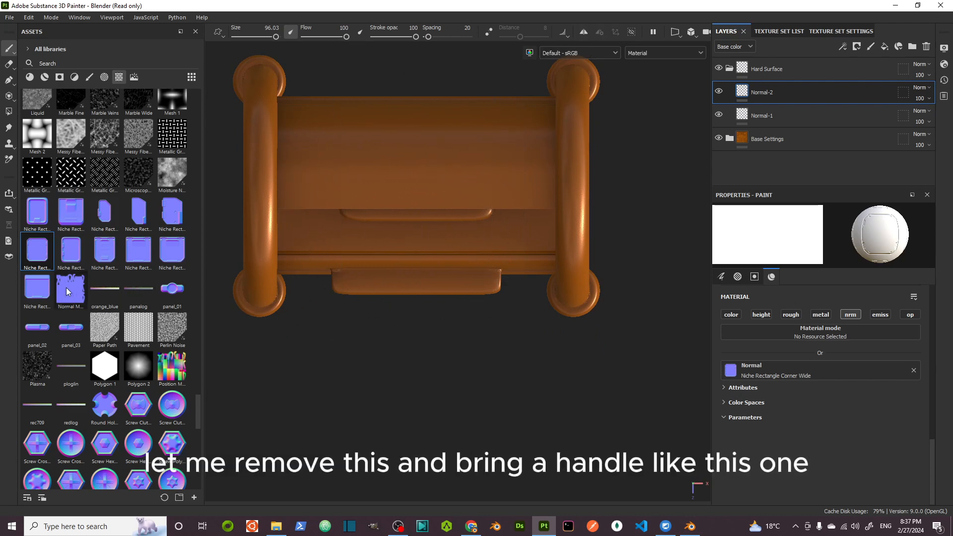
{"action": "scroll", "coordinate": [109, 296], "scroll_direction": "up", "scroll_amount": 5}
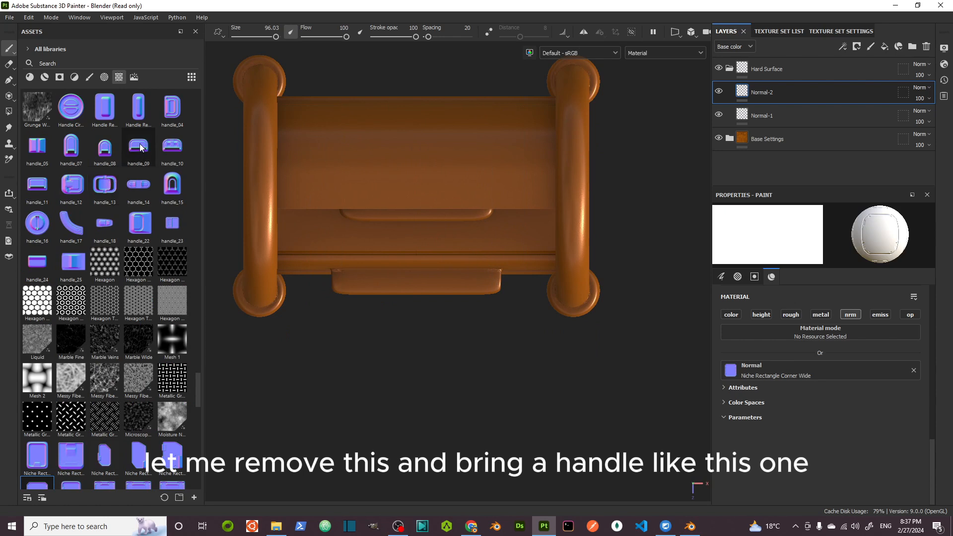
{"action": "mouse_move", "coordinate": [105, 151]}
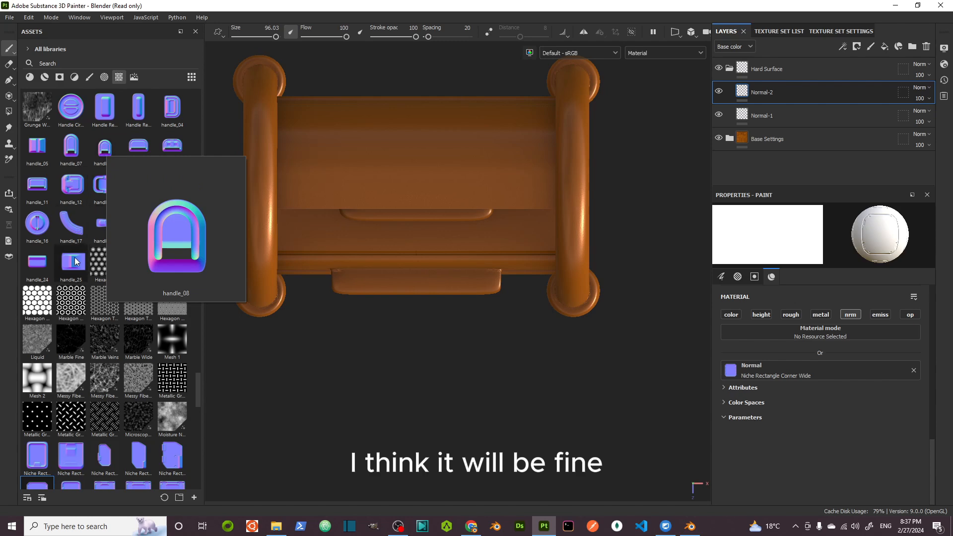
{"action": "mouse_move", "coordinate": [171, 149]}
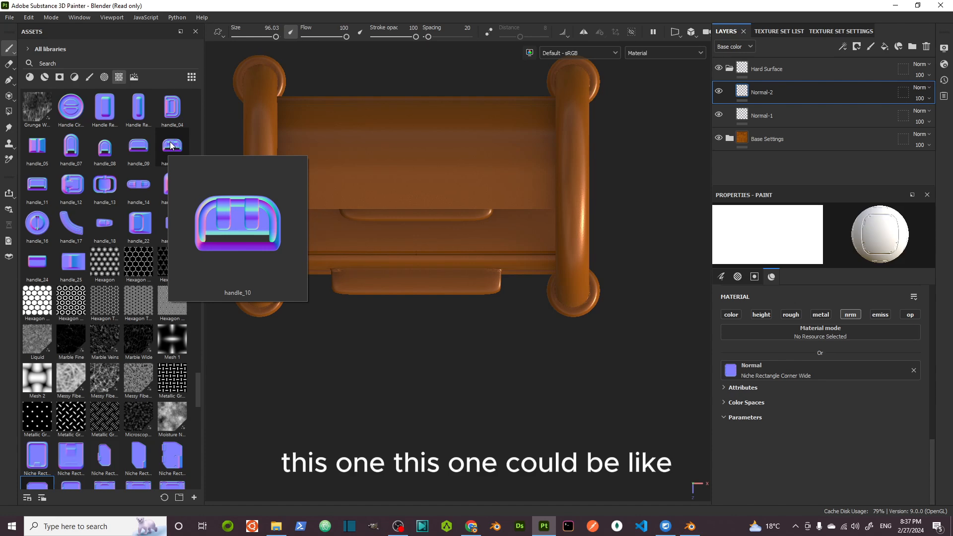
{"action": "left_click_drag", "start_coordinate": [171, 147], "coordinate": [764, 372]}
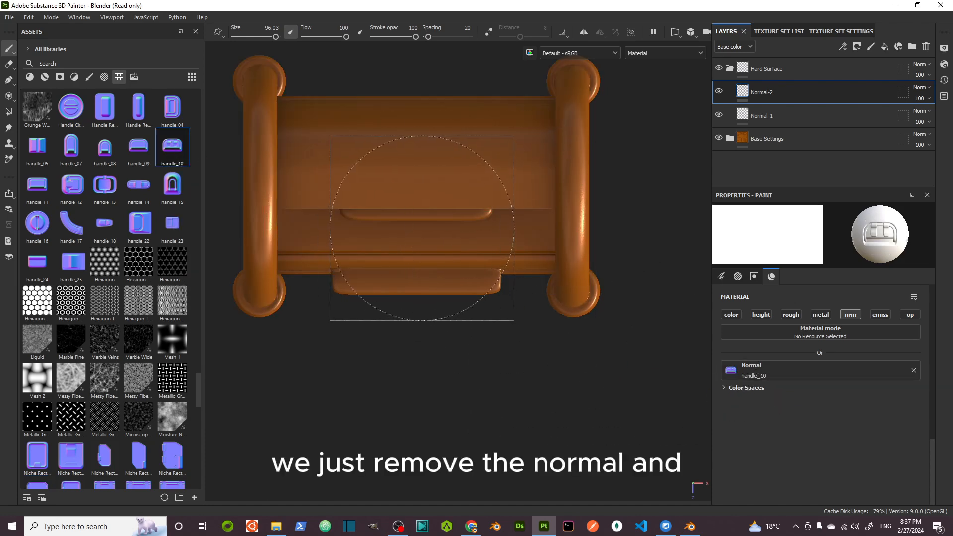
Step: Reduce the brush size to 41.74 and stamp handle_10 centred on the mailbox's top face, in front of the raised handle
{"action": "right_click_drag", "start_coordinate": [424, 223], "coordinate": [373, 223], "text": "ctrl"}
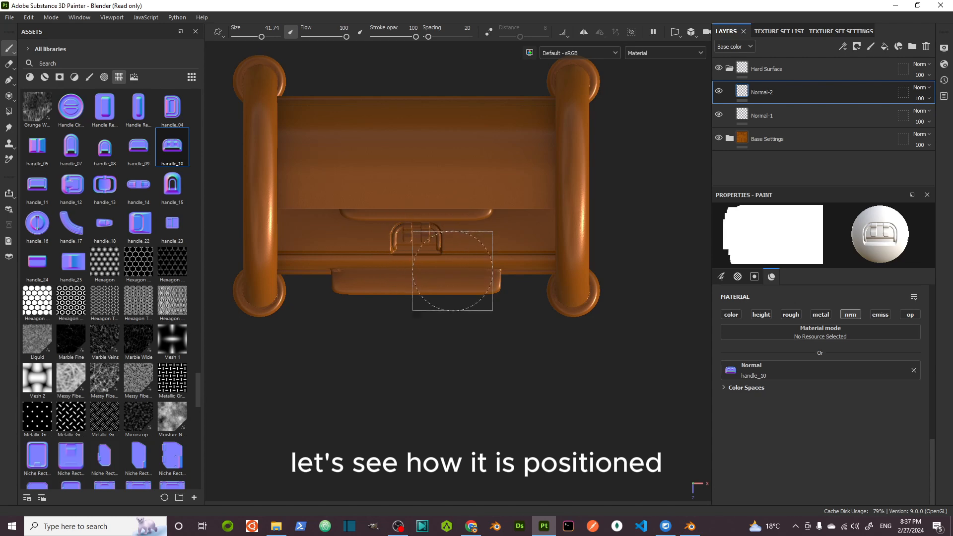
{"action": "left_click_drag", "start_coordinate": [452, 270], "coordinate": [450, 210], "text": "alt"}
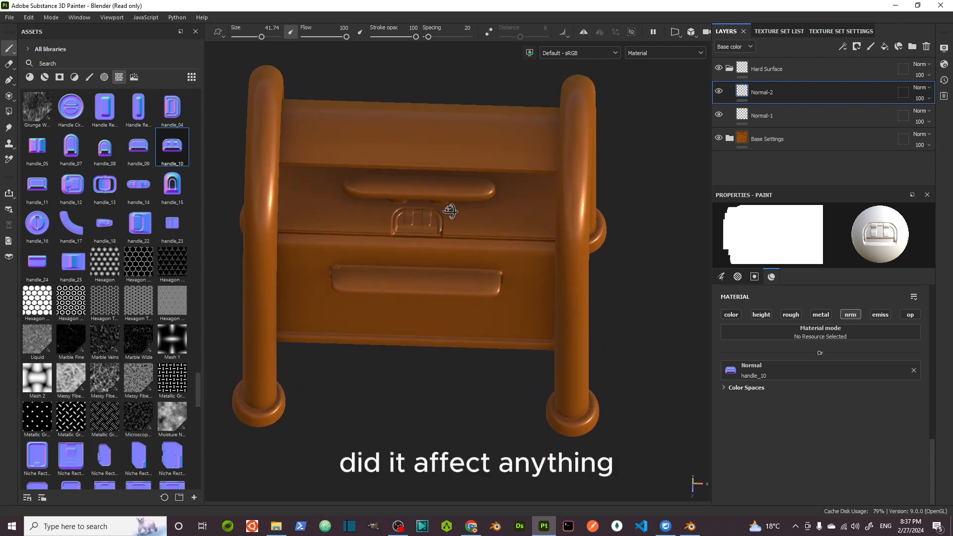
{"action": "scroll", "coordinate": [439, 229], "scroll_direction": "up", "scroll_amount": 5}
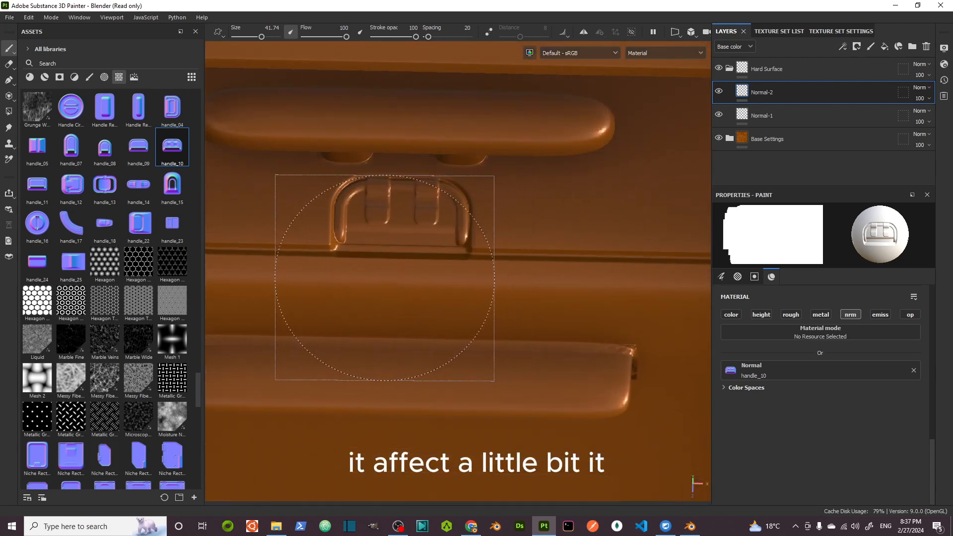
Step: Examine the handle_10 stamp from several angles for its centring and any effect on the neighbouring parts
{"action": "left_click_drag", "start_coordinate": [397, 286], "coordinate": [379, 243], "text": "alt"}
{"action": "scroll", "coordinate": [459, 263], "scroll_direction": "down", "scroll_amount": 6}
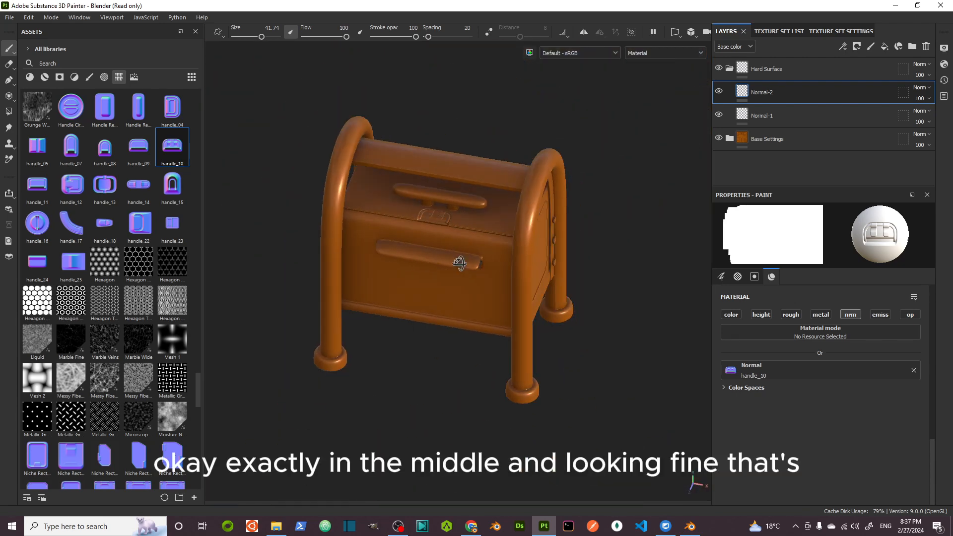
{"action": "mouse_move", "coordinate": [460, 263]}
{"action": "left_mouse_down", "text": "alt"}
{"action": "mouse_move", "coordinate": [605, 323]}
{"action": "mouse_move", "coordinate": [521, 353]}
{"action": "mouse_move", "coordinate": [496, 377]}
{"action": "mouse_move", "coordinate": [445, 283]}
{"action": "mouse_move", "coordinate": [444, 260]}
{"action": "left_mouse_up", "text": "alt"}
{"action": "scroll", "coordinate": [450, 221], "scroll_direction": "up", "scroll_amount": 5}
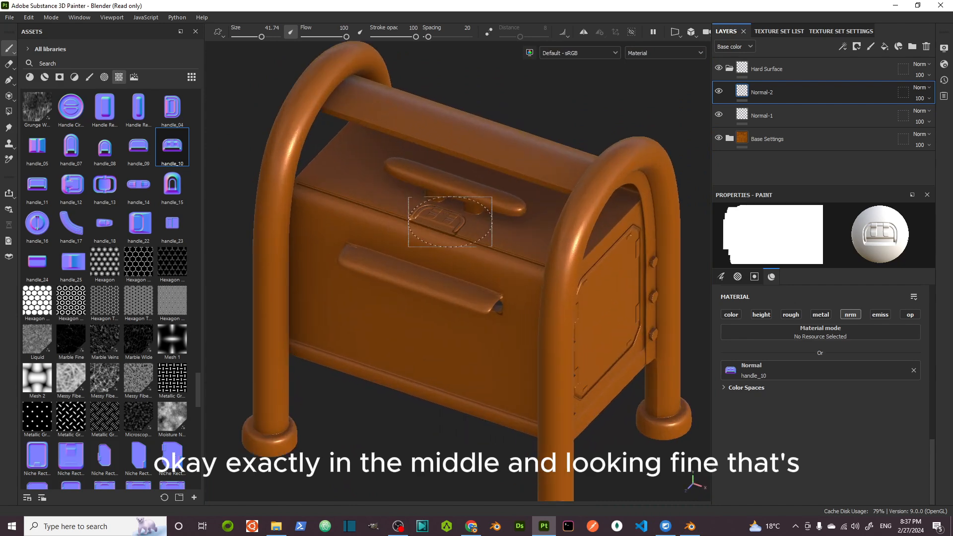
{"action": "scroll", "coordinate": [449, 222], "scroll_direction": "up", "scroll_amount": 3}
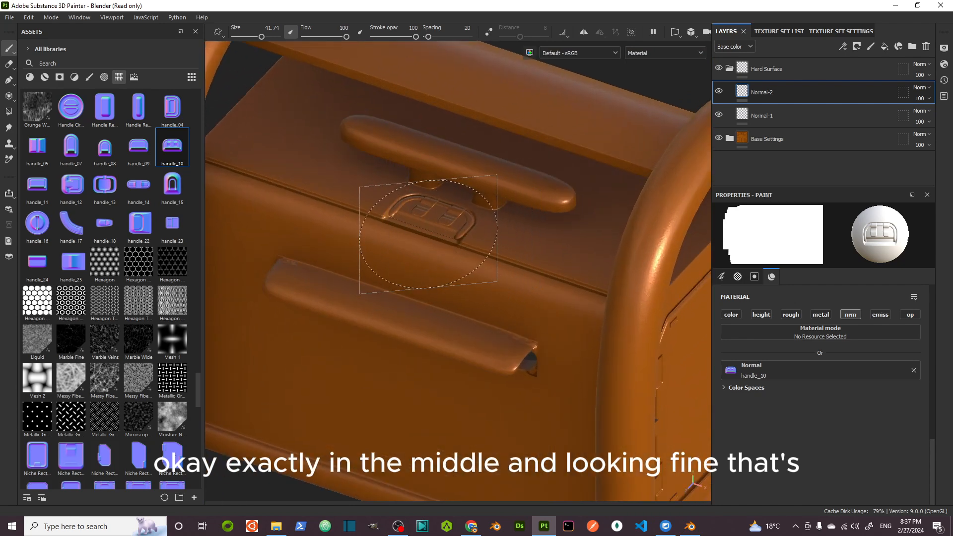
{"action": "left_click_drag", "start_coordinate": [474, 272], "coordinate": [478, 227], "text": "alt"}
{"action": "scroll", "coordinate": [496, 190], "scroll_direction": "down", "scroll_amount": 6}
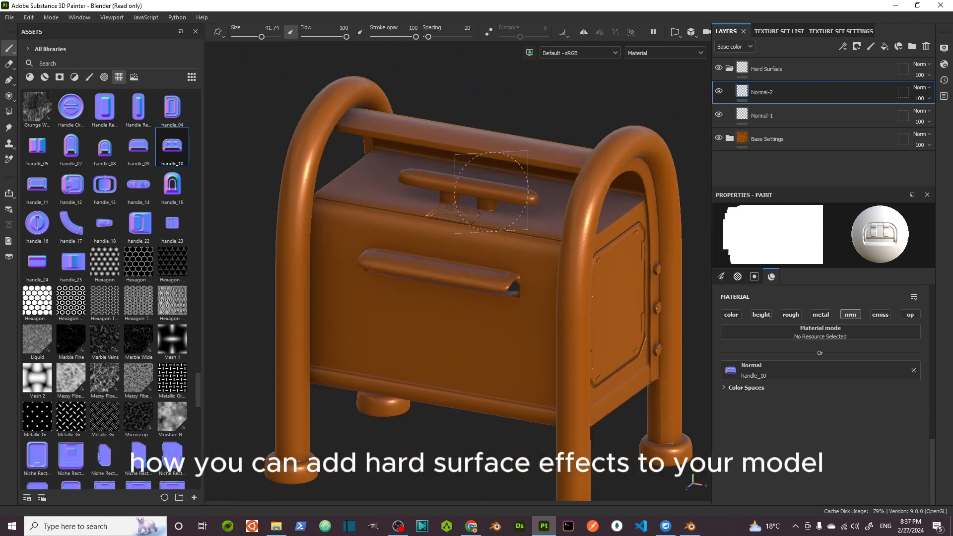
Step: Replace the brush material's normal with Vent Capsule Horizontal and enable symmetry, facing the mailbox's front panel
{"action": "mouse_move", "coordinate": [411, 248]}
{"action": "left_mouse_down", "text": "alt"}
{"action": "mouse_move", "coordinate": [419, 234]}
{"action": "mouse_move", "coordinate": [595, 222]}
{"action": "mouse_move", "coordinate": [500, 202]}
{"action": "mouse_move", "coordinate": [472, 217]}
{"action": "mouse_move", "coordinate": [470, 206]}
{"action": "mouse_move", "coordinate": [478, 208]}
{"action": "left_mouse_up", "text": "alt"}
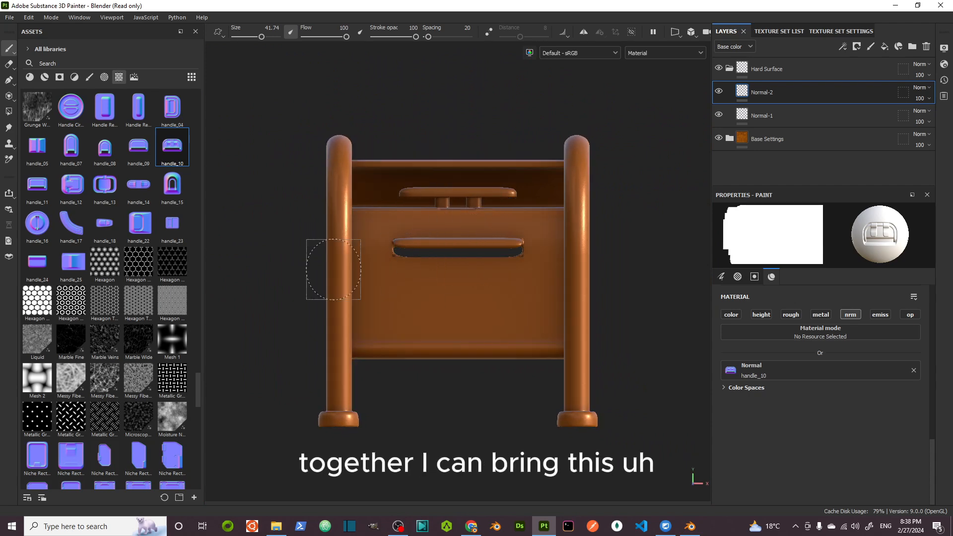
{"action": "scroll", "coordinate": [95, 252], "scroll_direction": "down", "scroll_amount": 8}
{"action": "scroll", "coordinate": [93, 248], "scroll_direction": "down", "scroll_amount": 9}
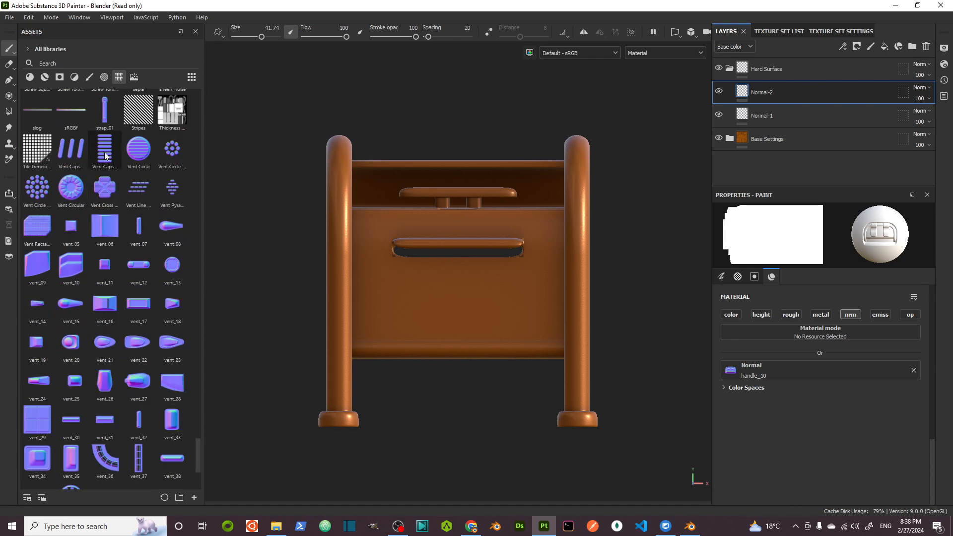
{"action": "mouse_move", "coordinate": [105, 156]}
{"action": "left_mouse_down"}
{"action": "mouse_move", "coordinate": [757, 367]}
{"action": "mouse_move", "coordinate": [750, 373]}
{"action": "left_mouse_up"}
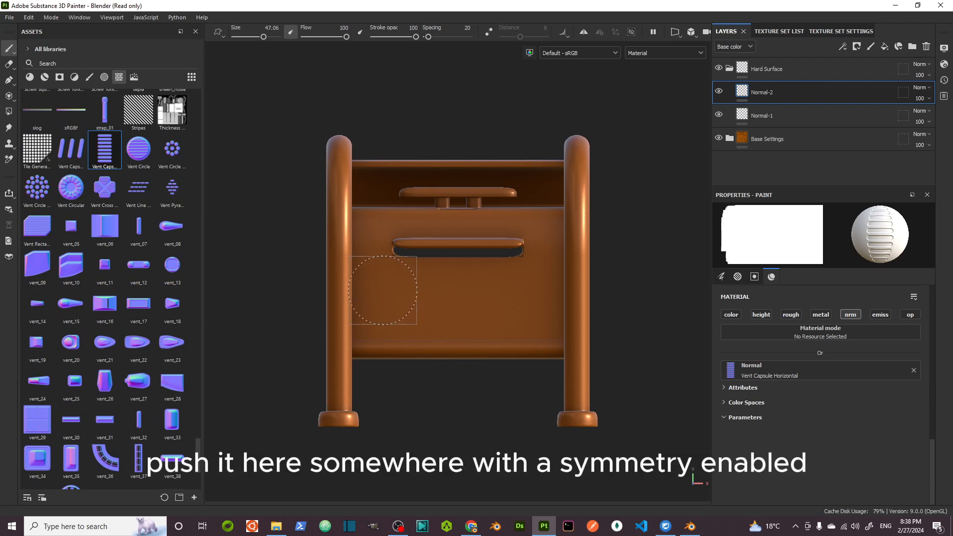
{"action": "left_click", "coordinate": [583, 33]}
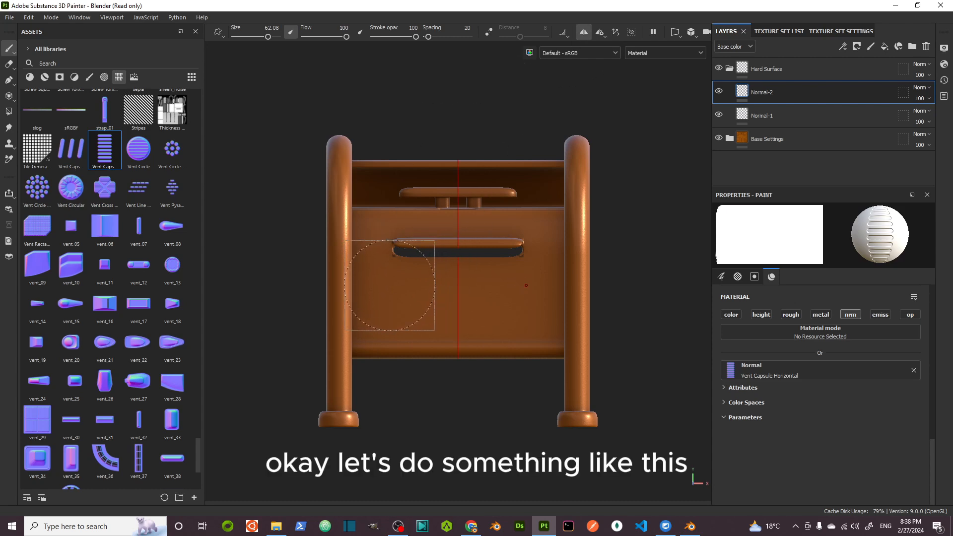
Step: Try a mirrored Vent Capsule Horizontal stamp at brush size 62.08 on the front panel and undo it
{"action": "left_click", "coordinate": [381, 285]}
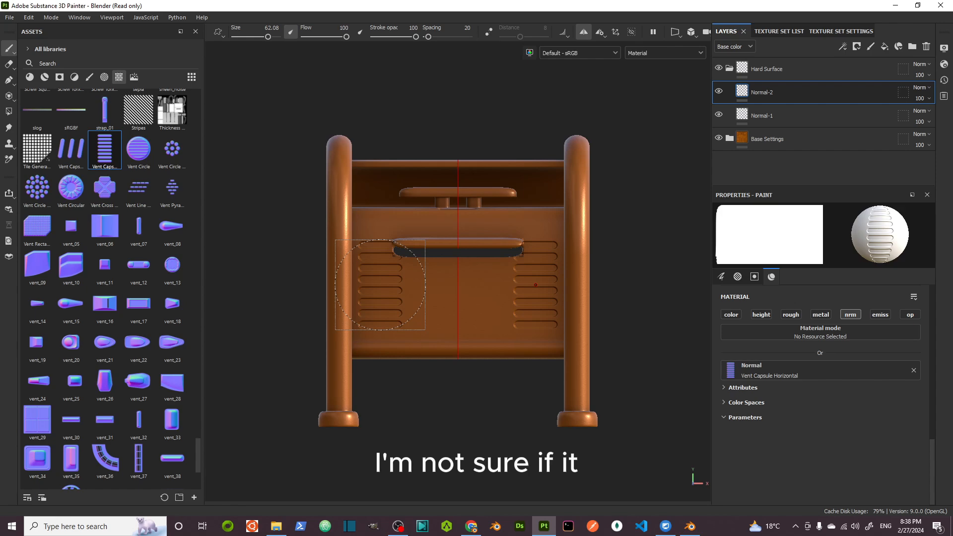
{"action": "key", "text": "ctrl+z"}
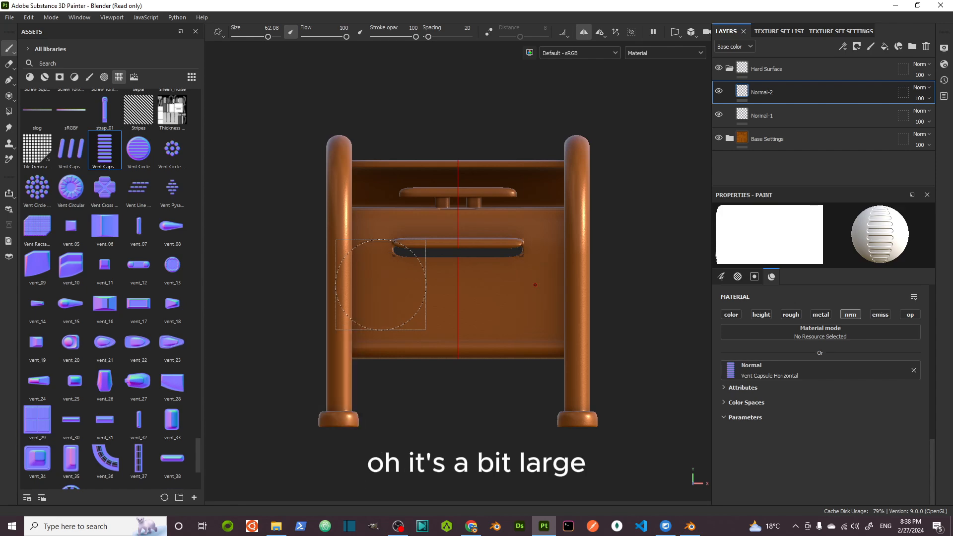
Step: Reduce the brush size to 53.59 and stamp mirrored Vent Capsule Horizontal details near the front panel's side edges
{"action": "right_click_drag", "start_coordinate": [386, 284], "coordinate": [379, 285], "text": "alt"}
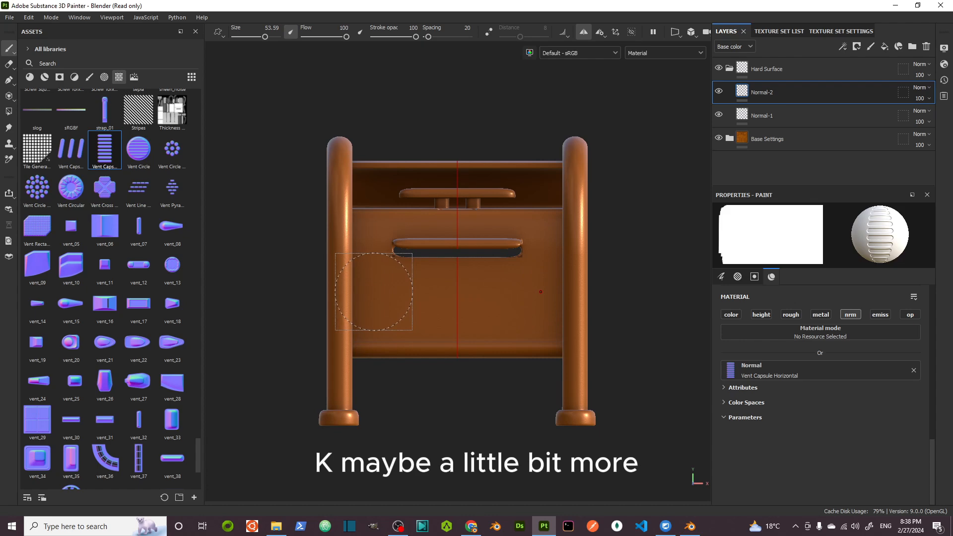
{"action": "left_click", "coordinate": [373, 291]}
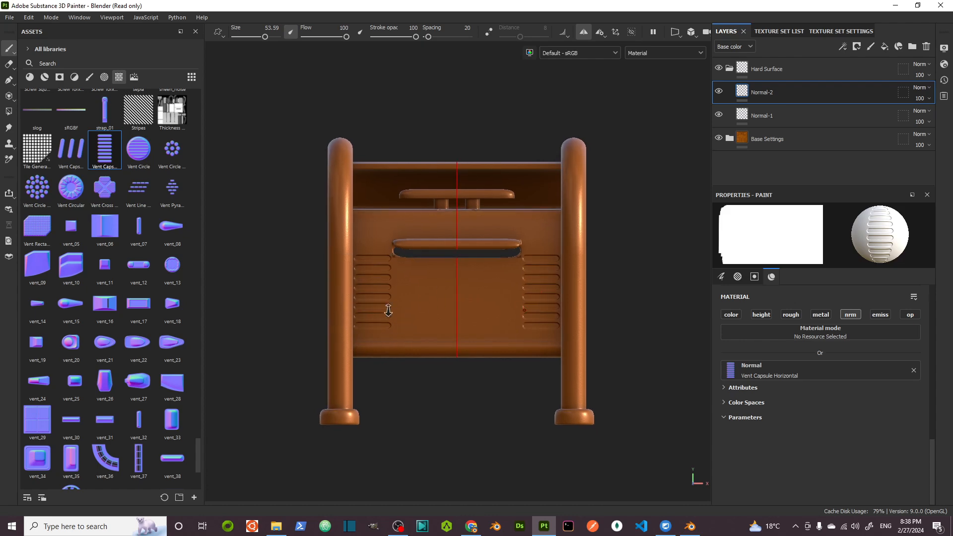
{"action": "left_click_drag", "start_coordinate": [397, 304], "coordinate": [320, 340], "text": "alt"}
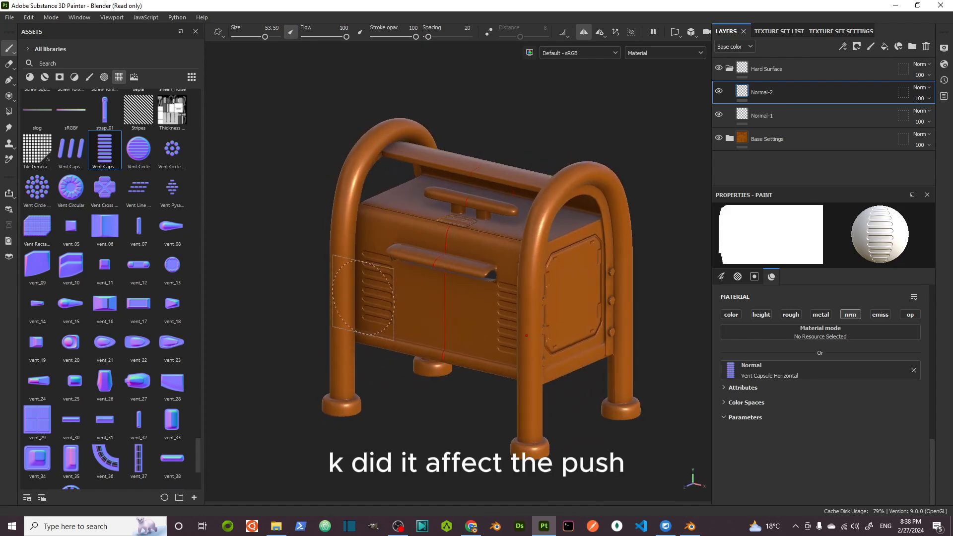
Step: Examine the mirrored vents and the rest of the mailbox from several angles for unwanted effects on neighbouring parts
{"action": "scroll", "coordinate": [370, 314], "scroll_direction": "up", "scroll_amount": 4}
{"action": "left_click_drag", "start_coordinate": [374, 315], "coordinate": [645, 254], "text": "alt"}
{"action": "scroll", "coordinate": [469, 281], "scroll_direction": "down", "scroll_amount": 5}
{"action": "scroll", "coordinate": [467, 288], "scroll_direction": "up", "scroll_amount": 3}
{"action": "scroll", "coordinate": [340, 298], "scroll_direction": "down", "scroll_amount": 5}
{"action": "left_click_drag", "start_coordinate": [466, 257], "coordinate": [446, 293], "text": "alt"}
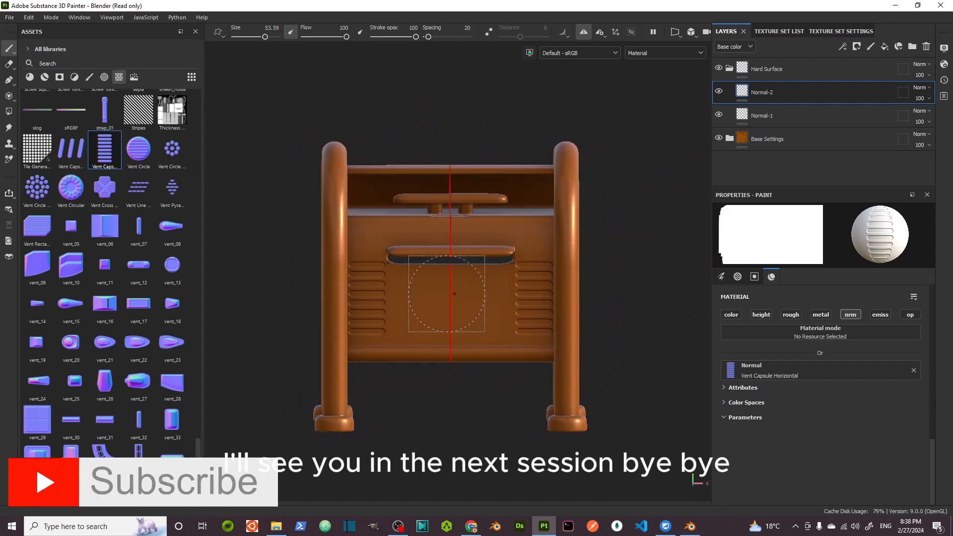